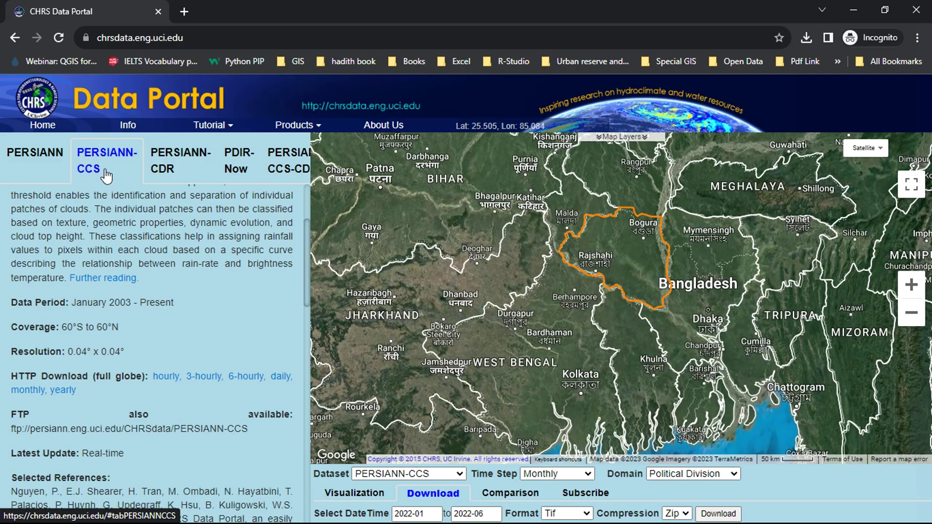
Examine the PERSIANN-CCS product description, including its developer, data period, coverage and spatial resolution
scroll(146, 261, up, 1)
scroll(146, 261, up, 2)
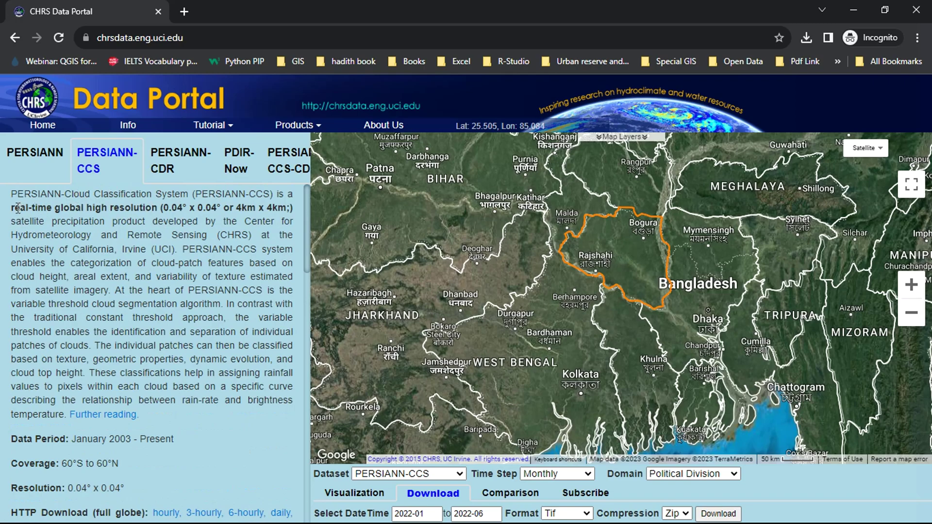
drag(18, 208, 163, 209)
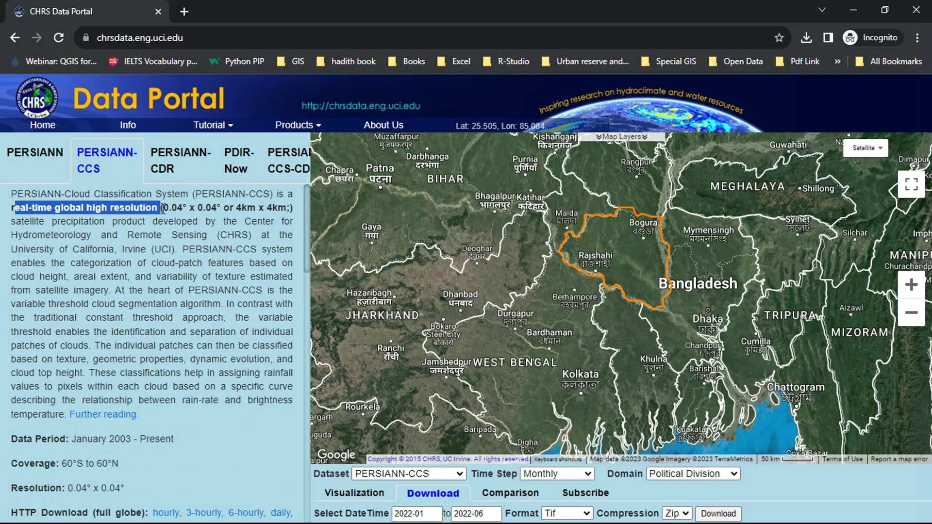
drag(237, 207, 287, 208)
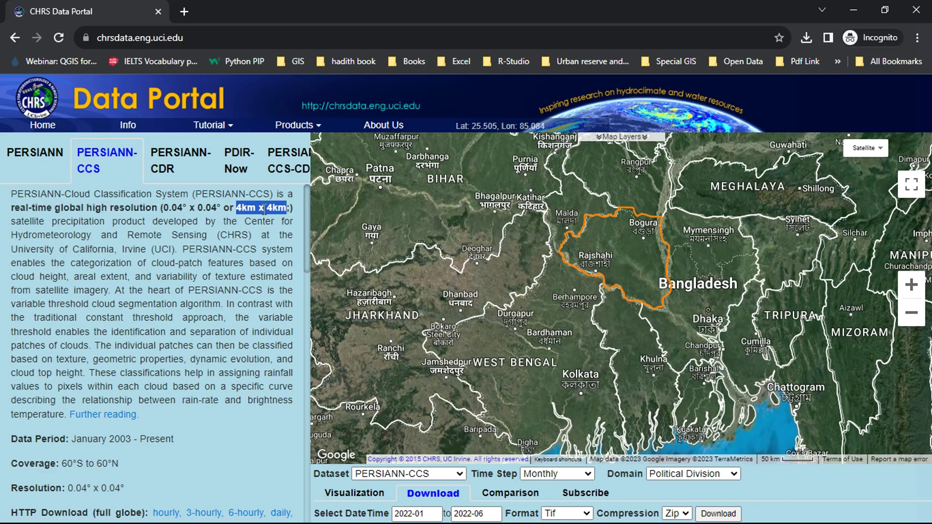
click(14, 222)
drag(15, 221, 201, 219)
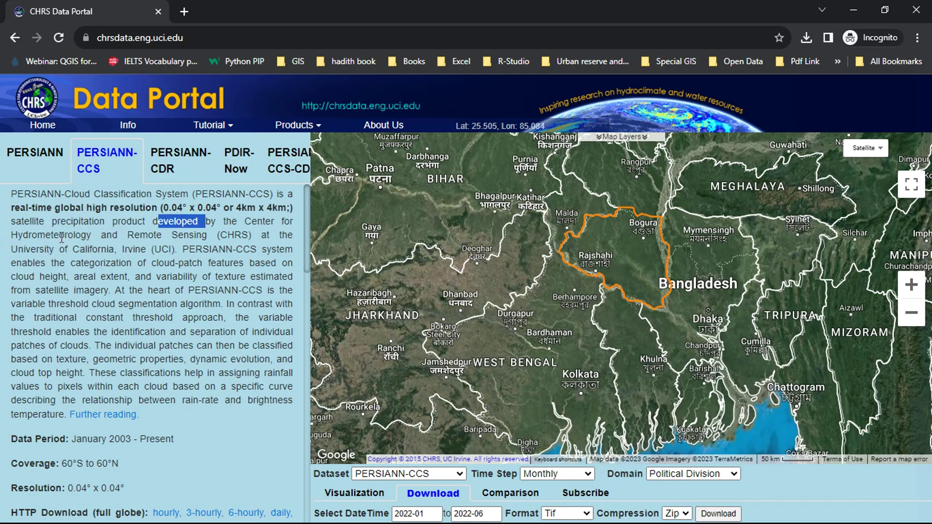
drag(23, 249, 113, 249)
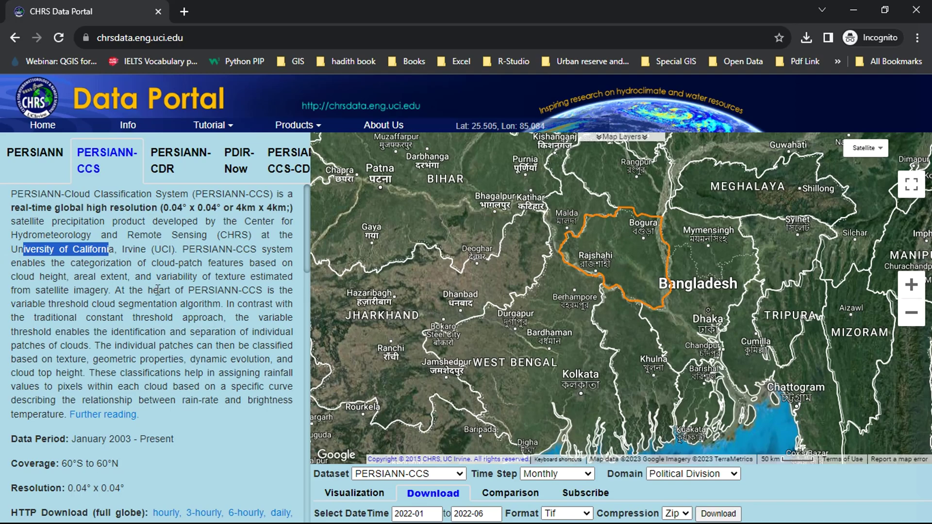
scroll(157, 290, down, 3)
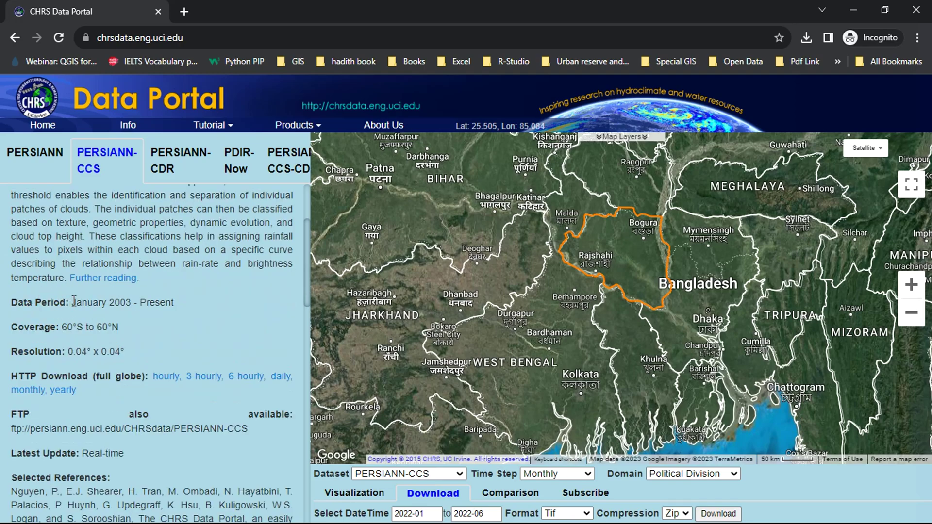
drag(74, 301, 205, 301)
scroll(187, 291, down, 2)
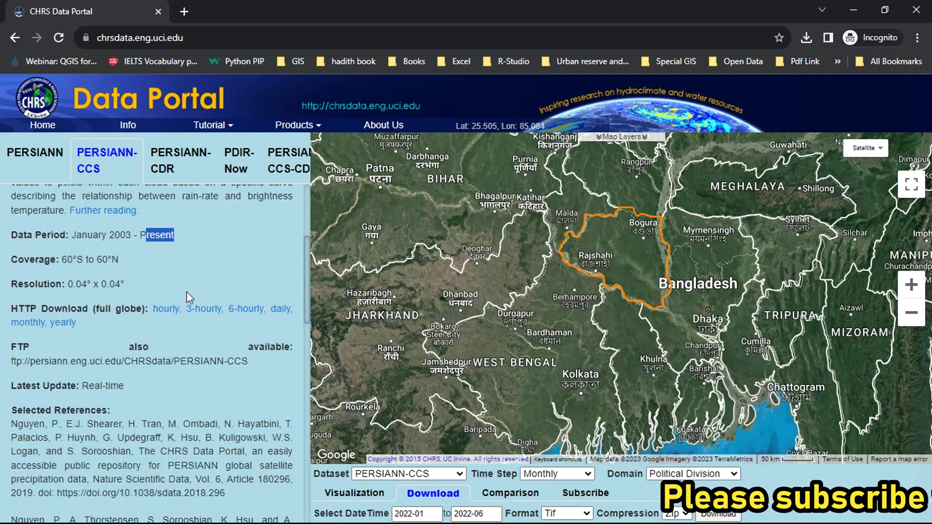
drag(62, 259, 120, 258)
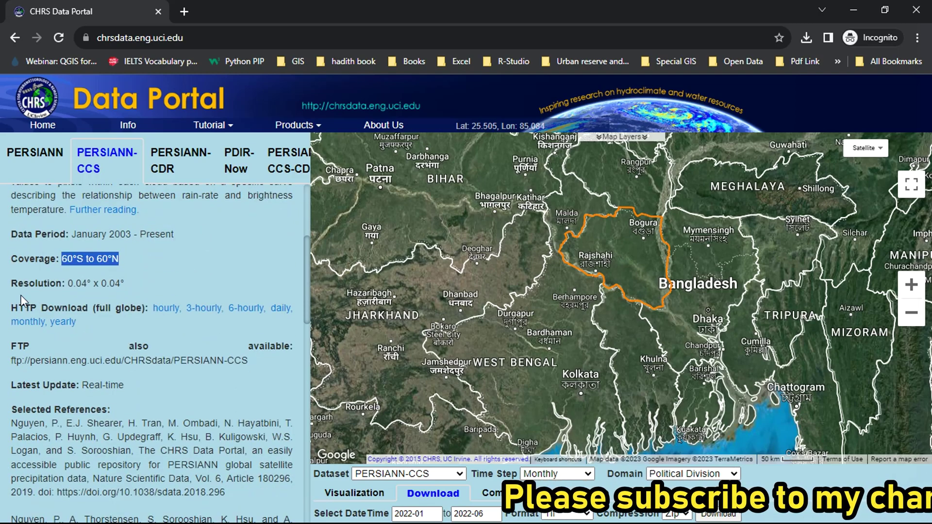
drag(65, 283, 125, 283)
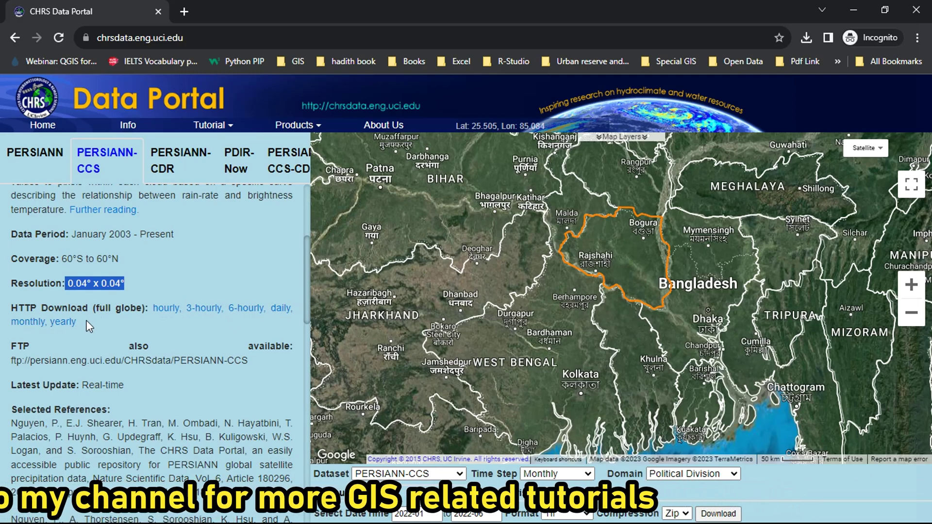
Choose the PERSIANN-CCS dataset with a Monthly time step
drag(313, 474, 347, 474)
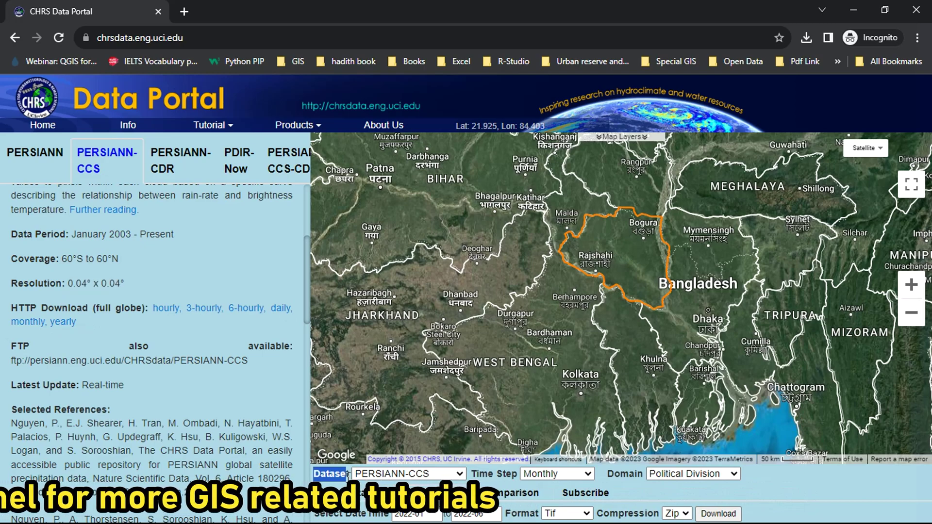
click(315, 474)
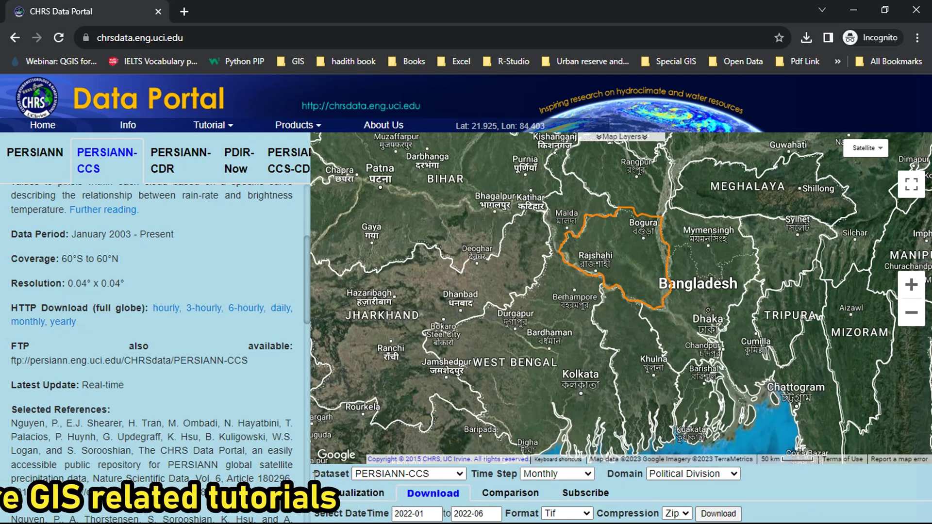
drag(315, 474, 348, 474)
click(368, 476)
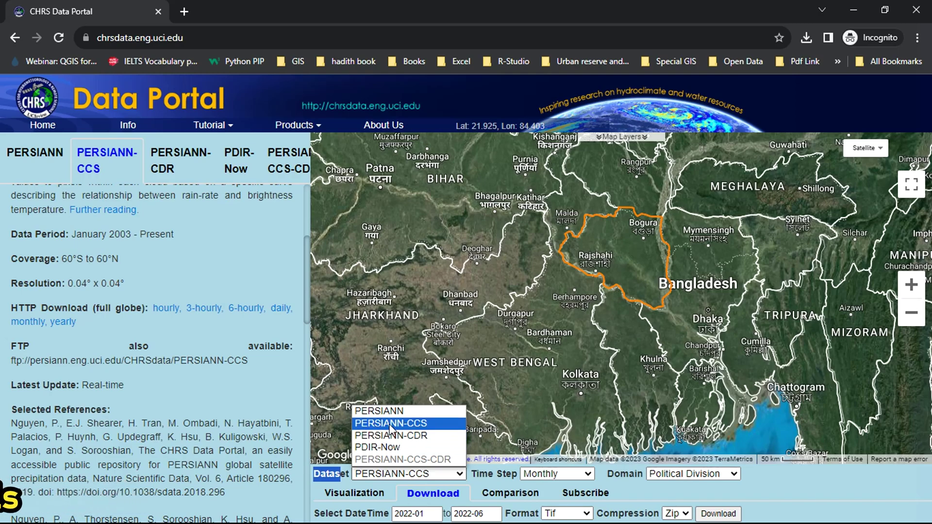
click(418, 422)
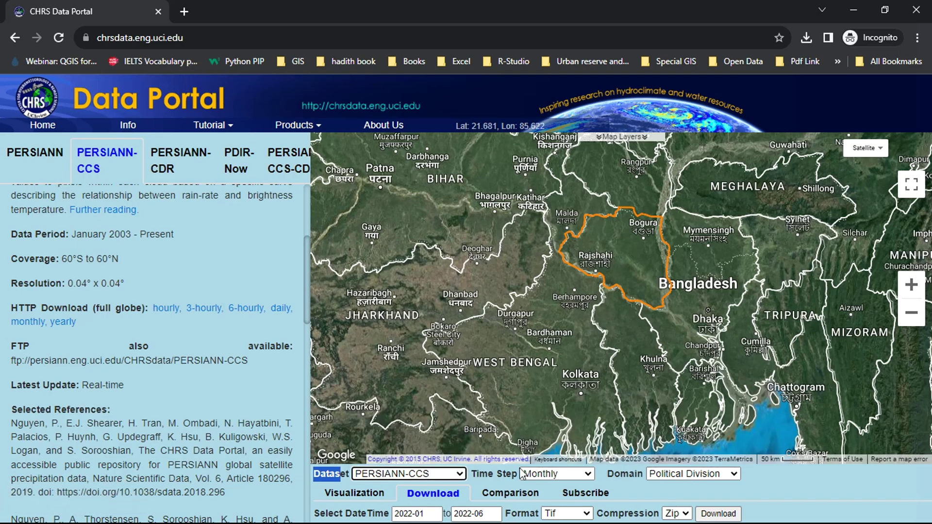
click(544, 476)
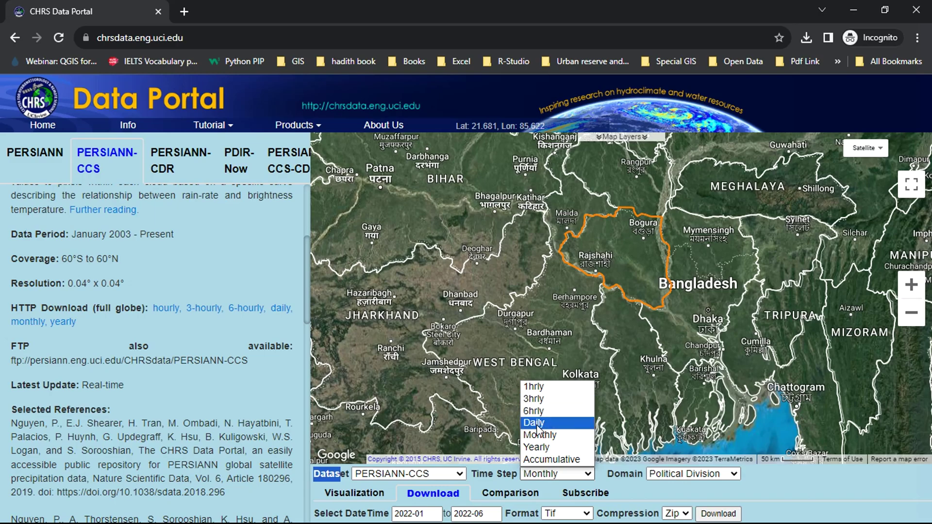
click(539, 447)
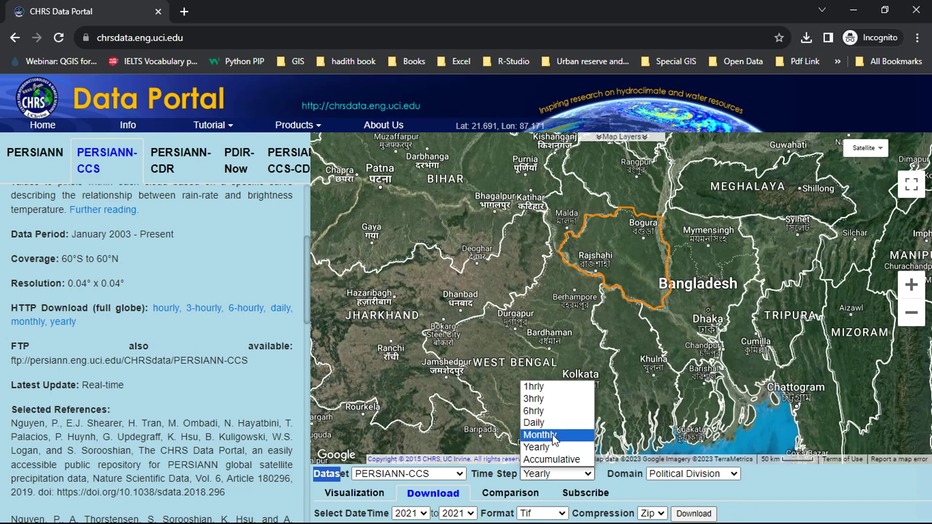
click(554, 440)
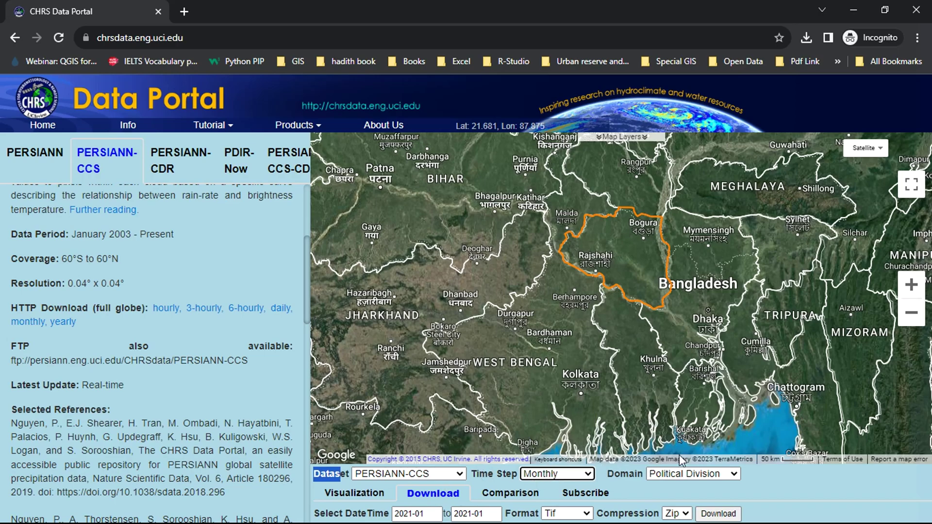
Set the domain to Political Division and select the Rajshahi division of Bangladesh on the map
click(700, 476)
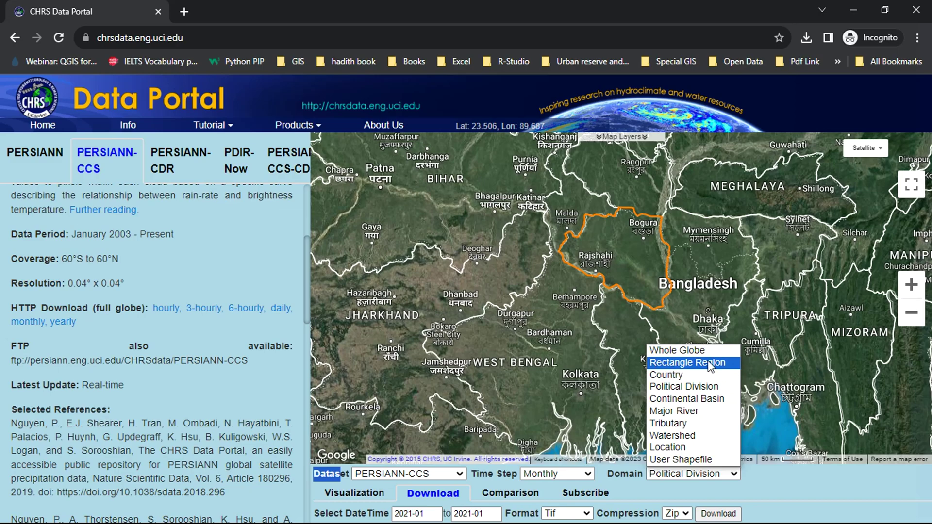
click(672, 387)
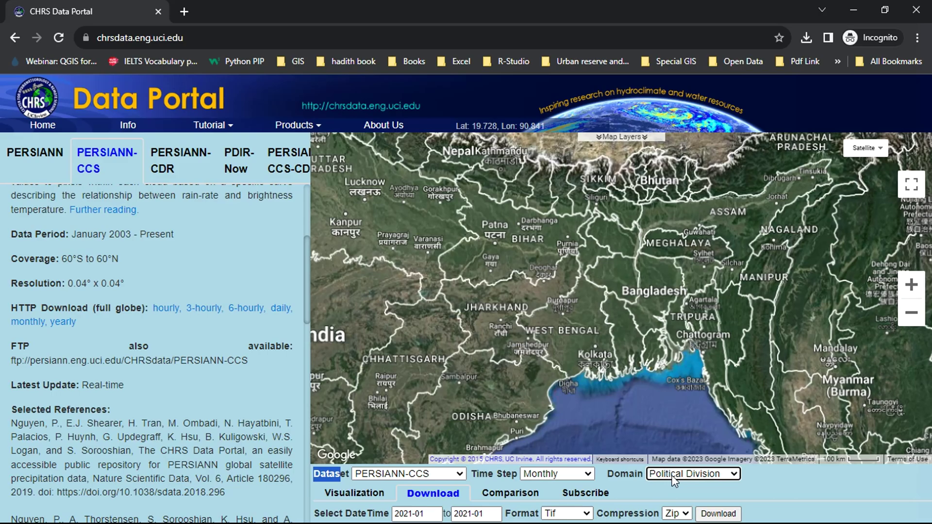
scroll(628, 260, up, 1)
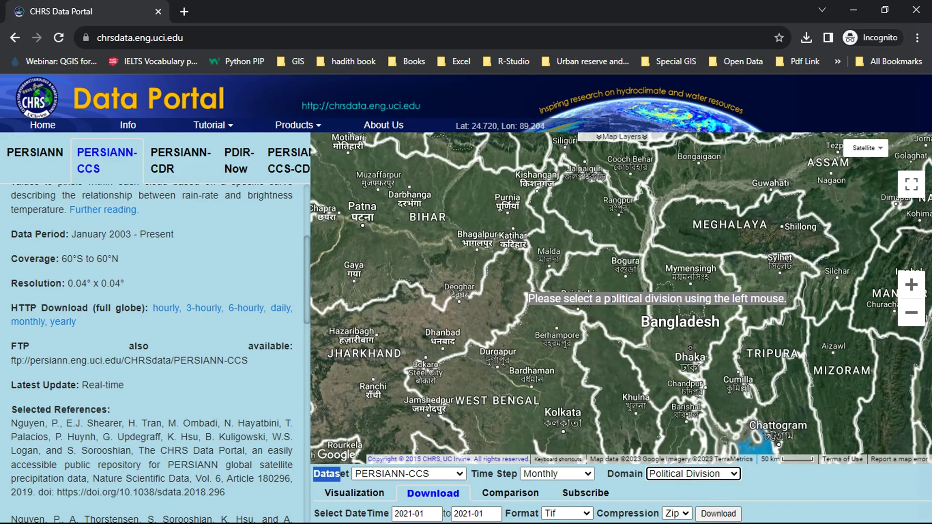
scroll(628, 261, up, 1)
scroll(612, 260, down, 1)
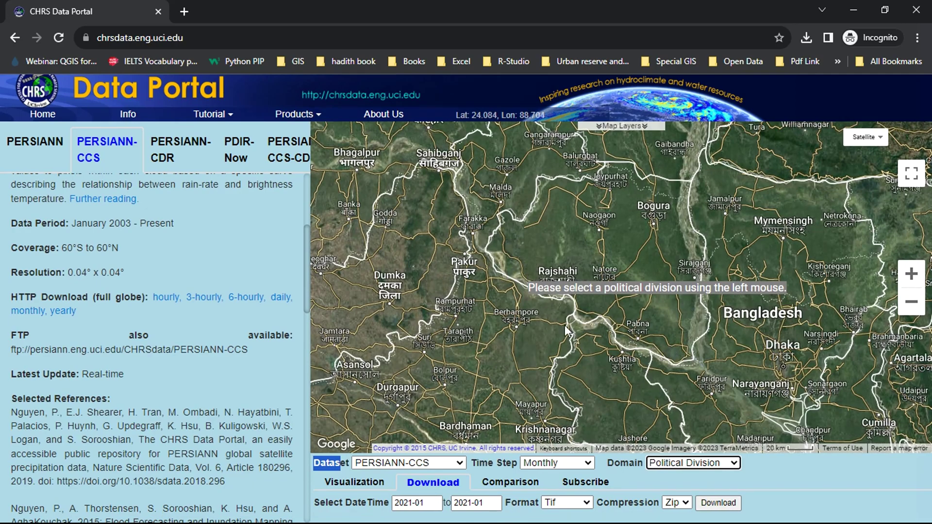
click(613, 244)
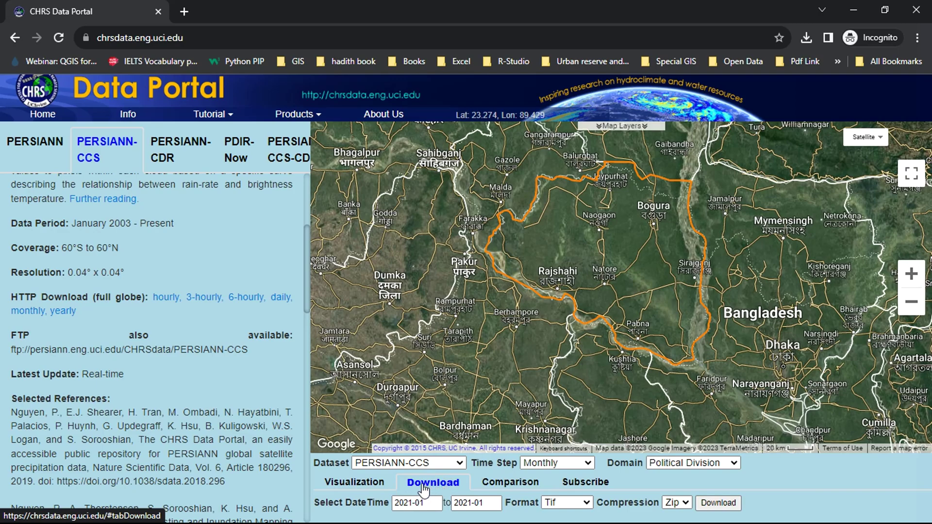
Set the start date of the download period to January 2022
click(409, 505)
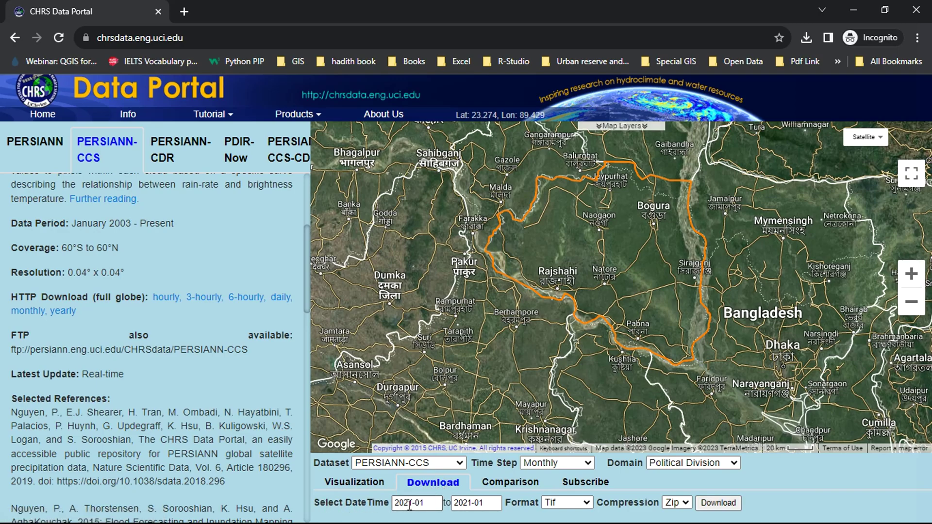
click(524, 435)
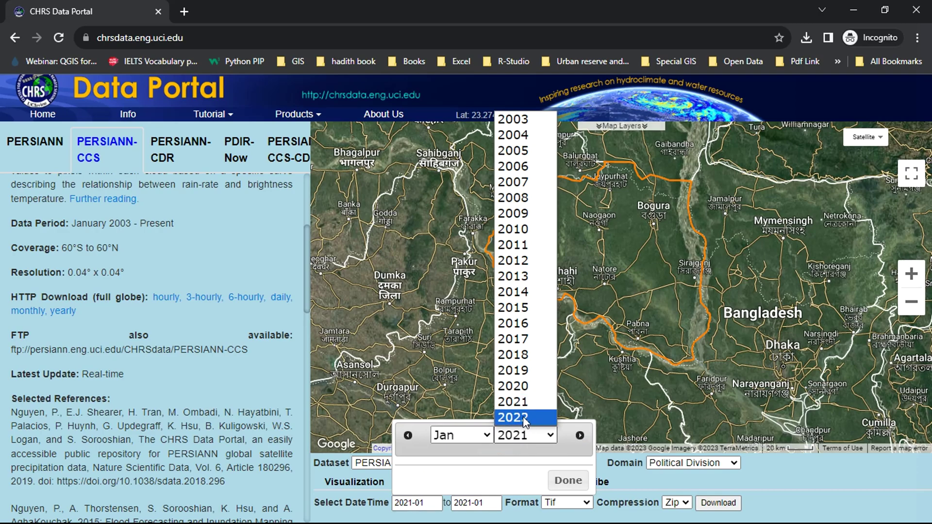
click(524, 417)
click(494, 435)
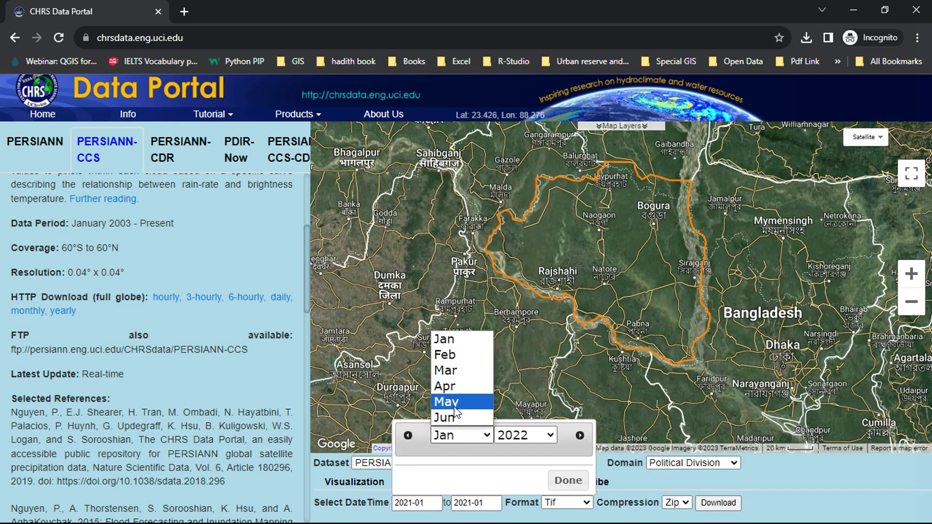
click(488, 336)
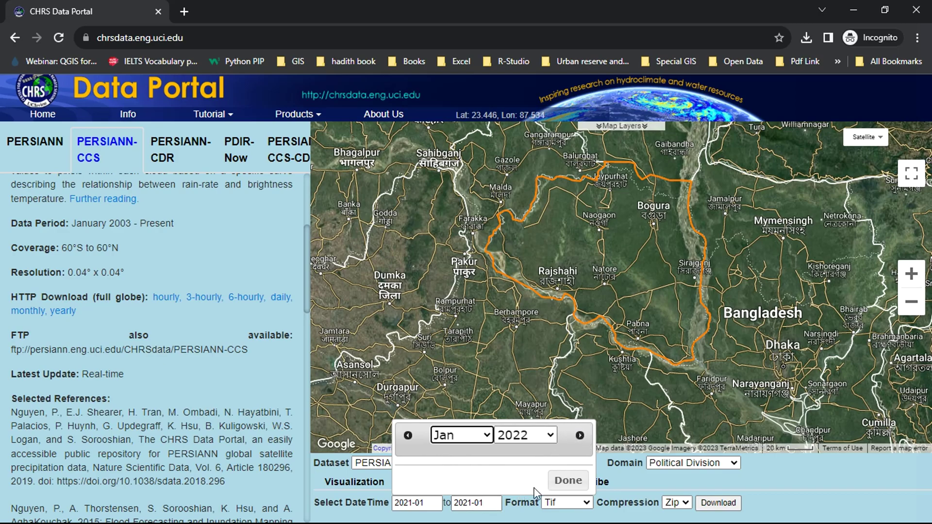
click(569, 482)
Set the end date of the download period to June 2022
click(480, 502)
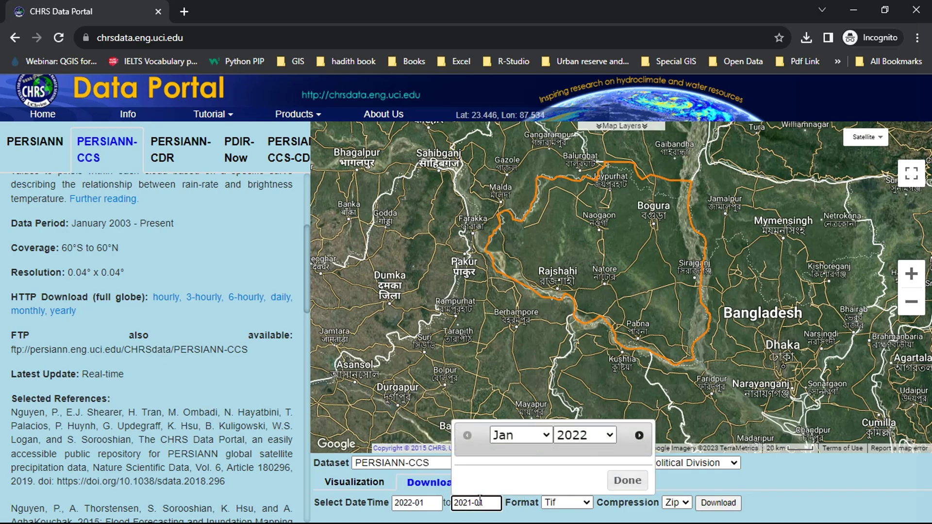
click(572, 436)
click(571, 441)
click(543, 436)
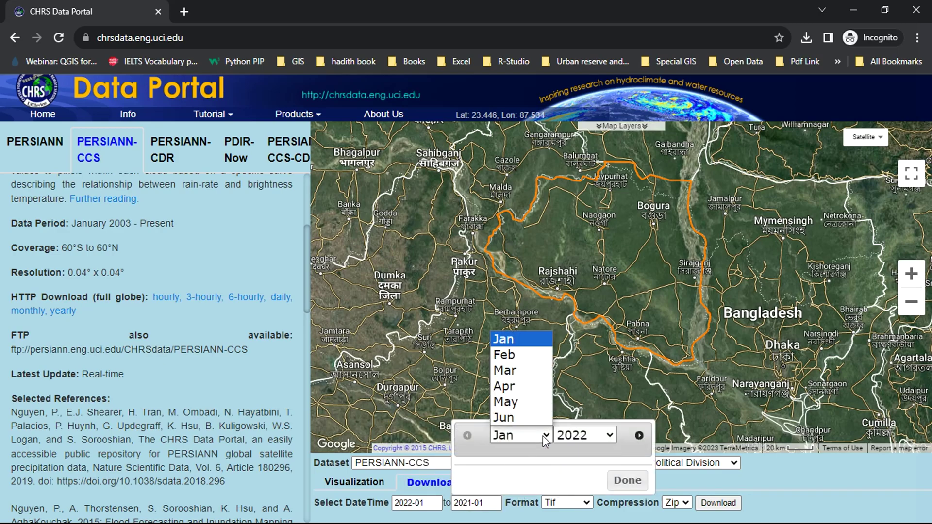
click(515, 415)
click(627, 481)
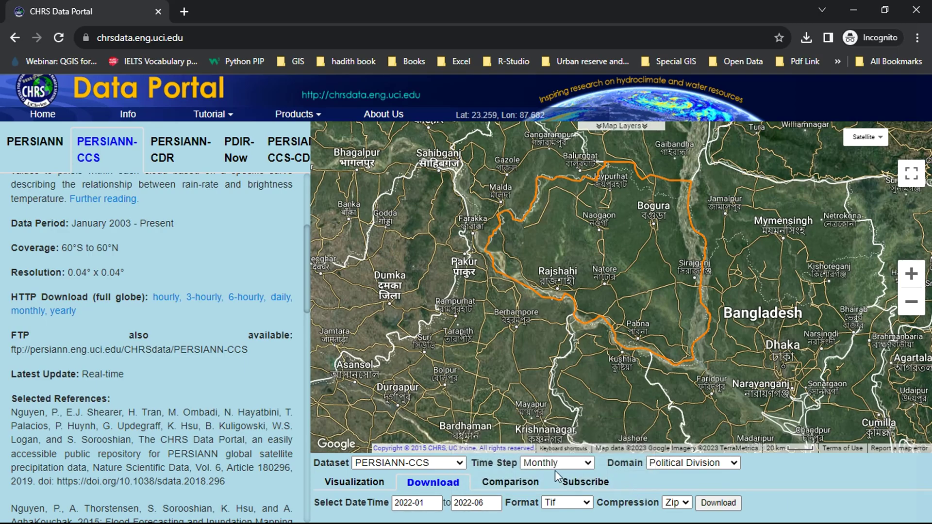
Choose Tif as the download format with Zip compression
click(563, 504)
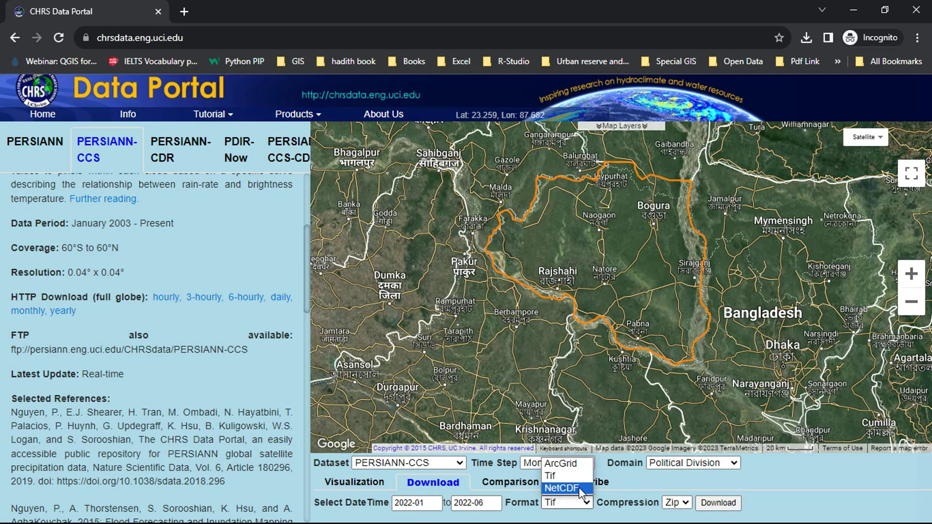
click(550, 477)
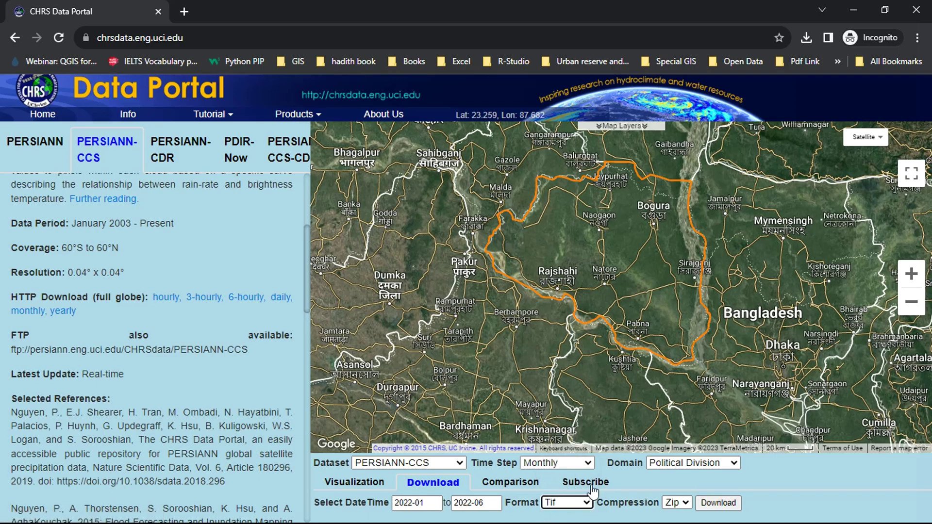
click(678, 502)
click(637, 485)
Request the rainfall data download, enter the e-mail address and start downloading the file
click(720, 504)
click(311, 323)
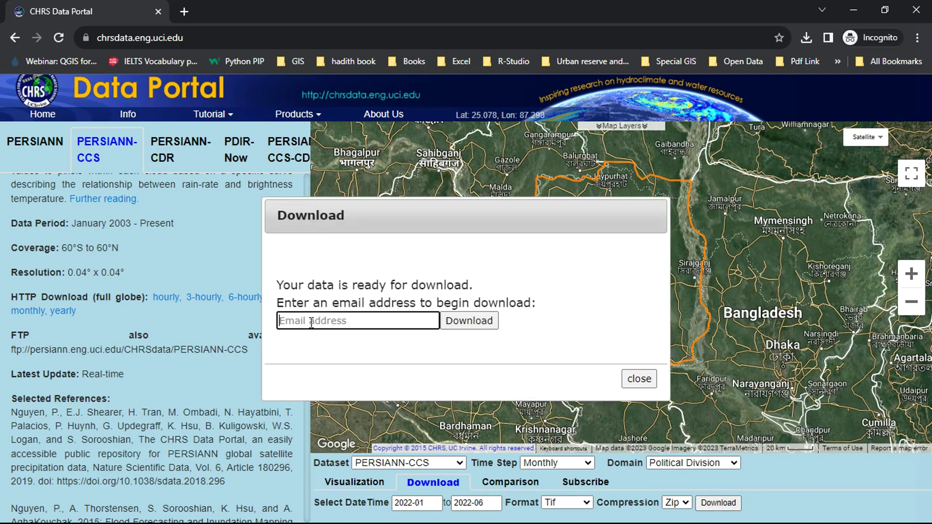
key(ctrl+v)
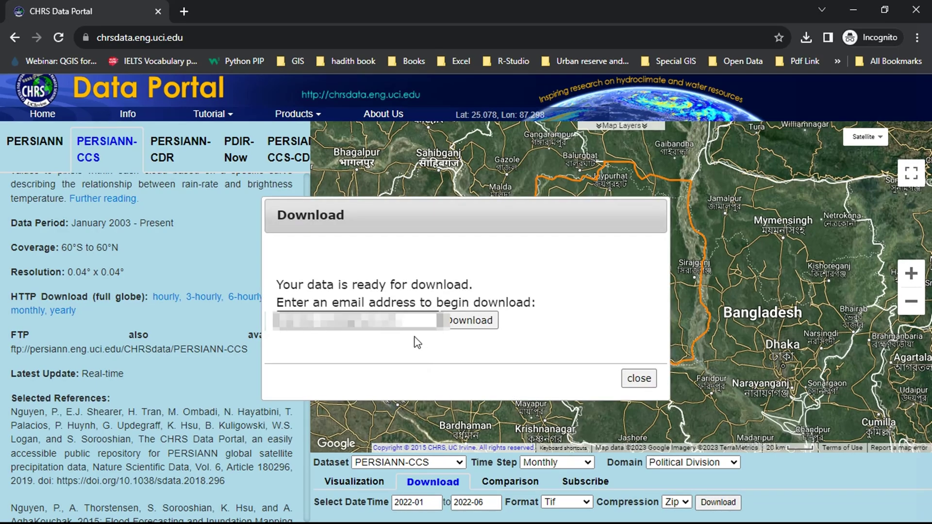
click(465, 322)
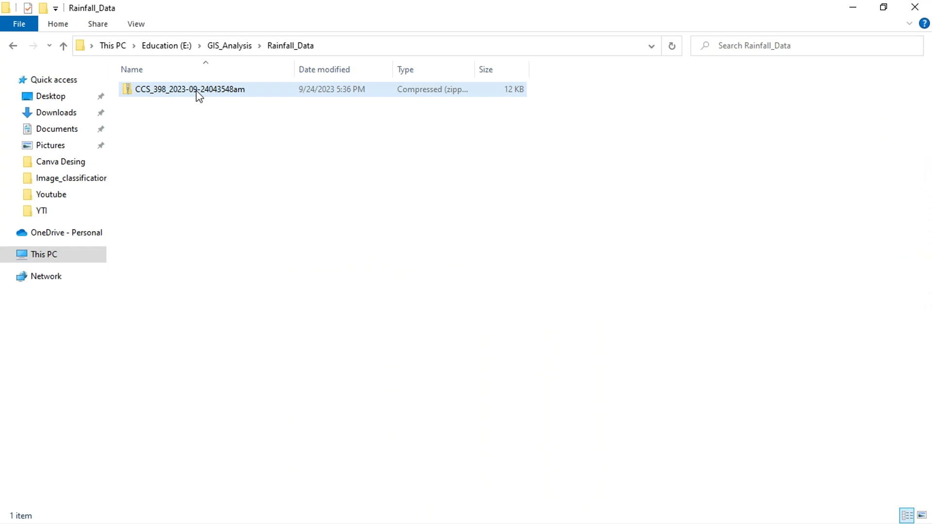
click(198, 94)
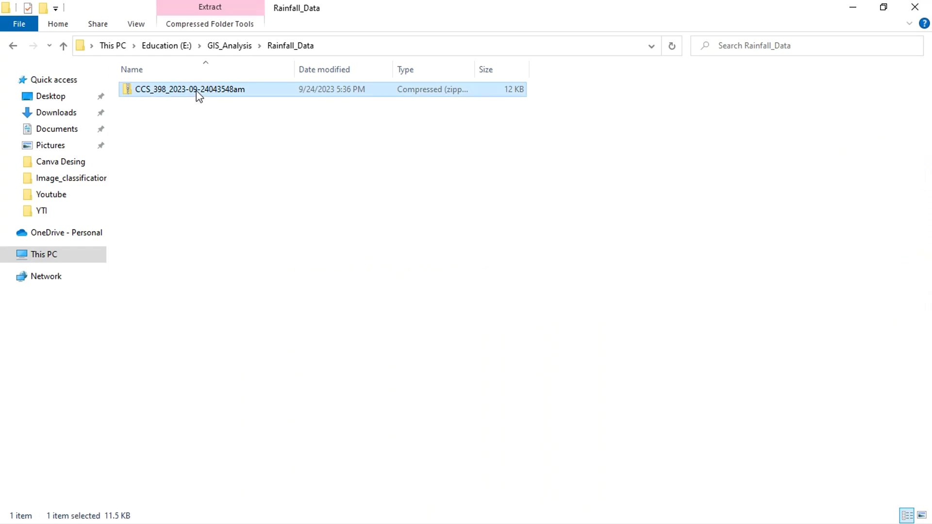
right_click(197, 92)
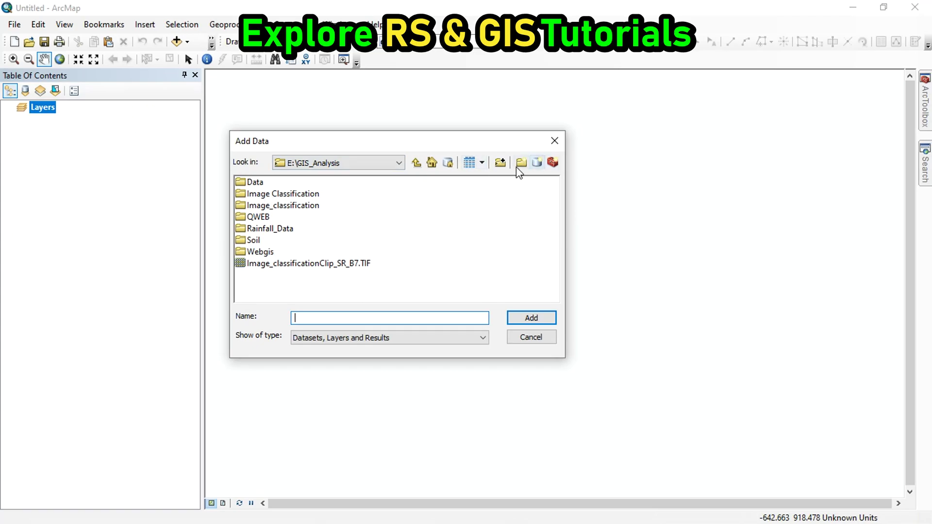
click(499, 163)
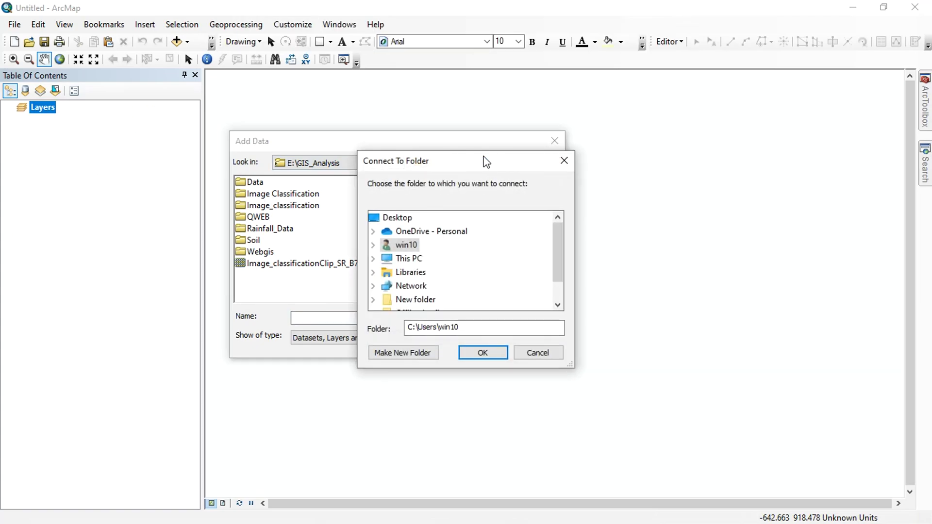
drag(485, 160, 341, 171)
scroll(262, 291, down, 1)
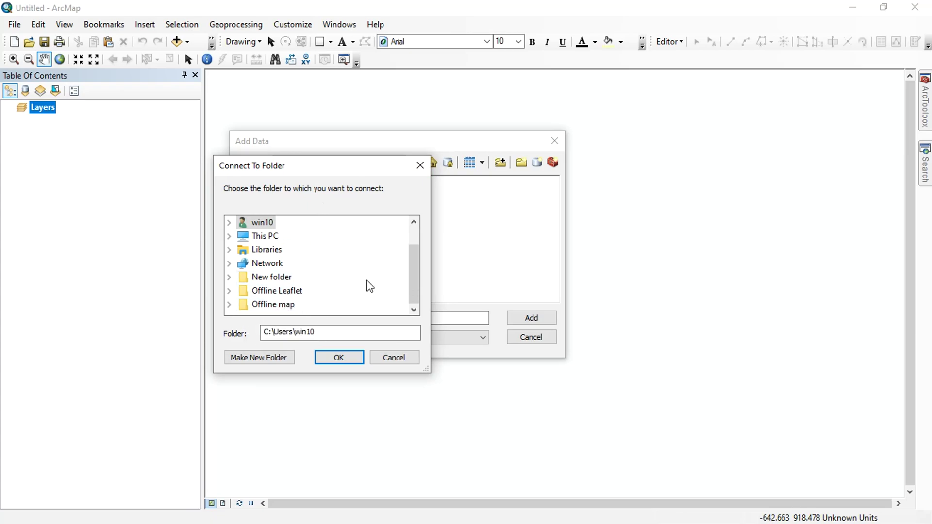
click(420, 166)
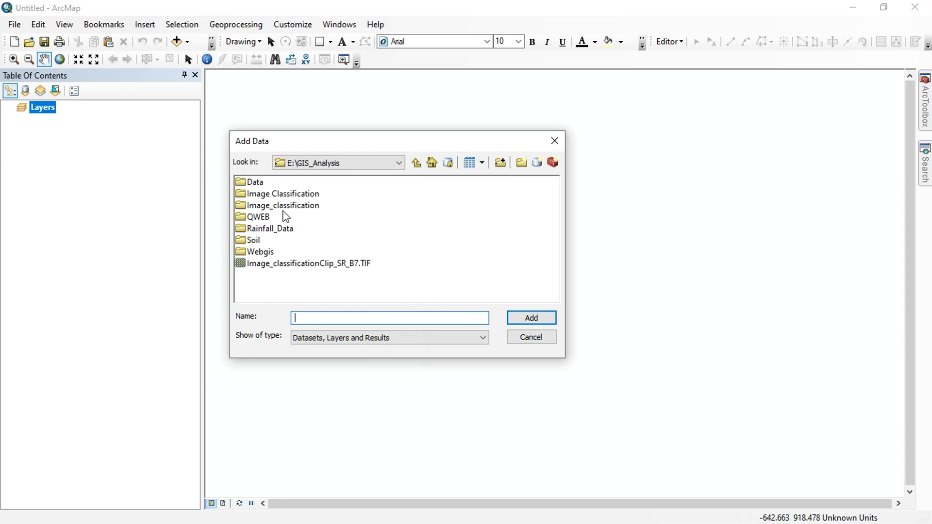
Add the six rainfall rasters CCS_1m202201.tif to CCS_1m202206.tif from the extracted folder inside Rainfall_Data to the map
click(263, 232)
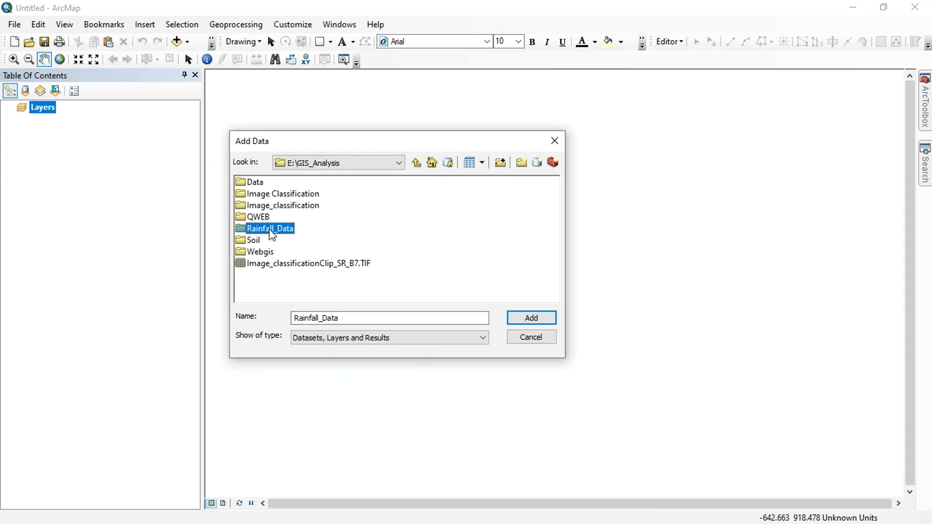
double_click(272, 230)
click(279, 182)
double_click(279, 183)
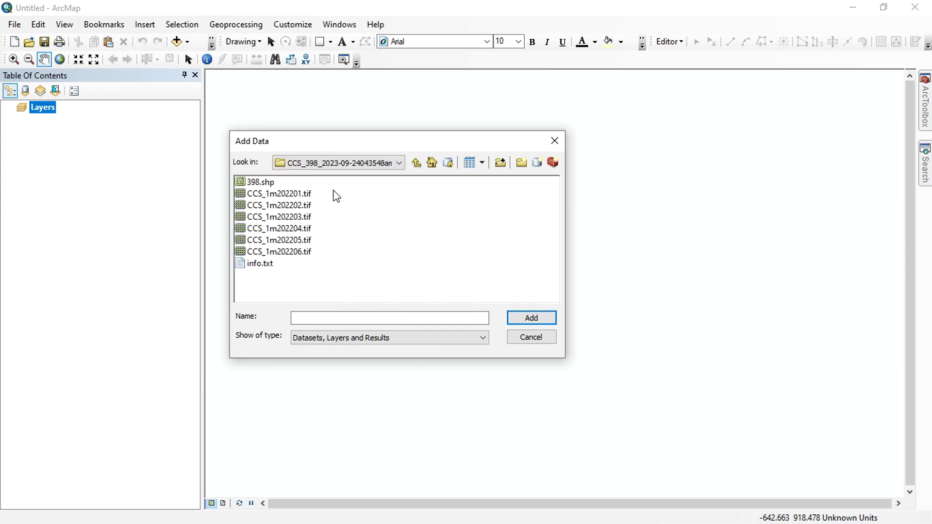
drag(333, 191, 298, 258)
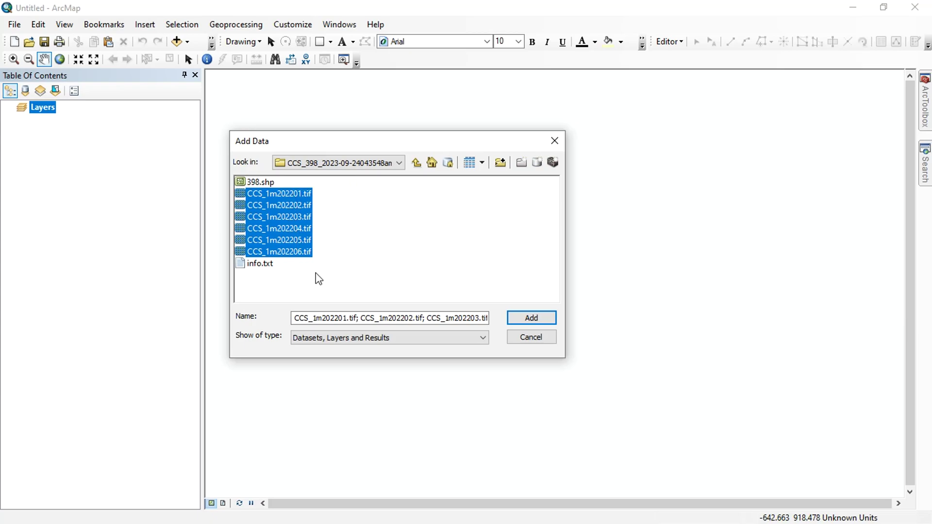
click(531, 318)
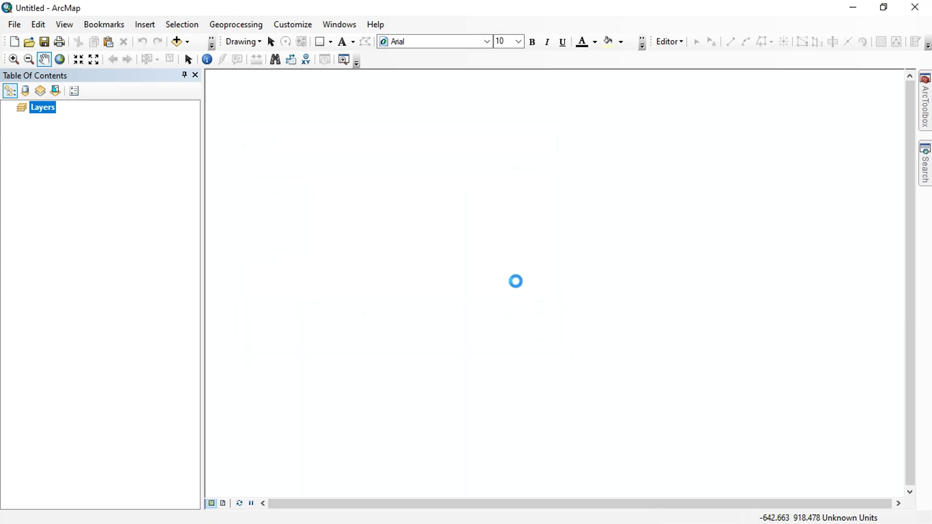
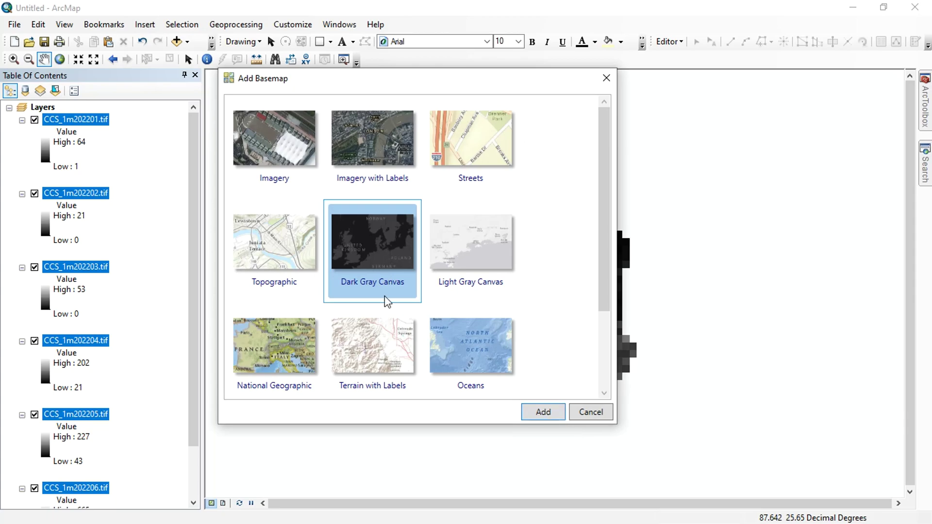
Add the Dark Gray Canvas basemap to the map
click(543, 413)
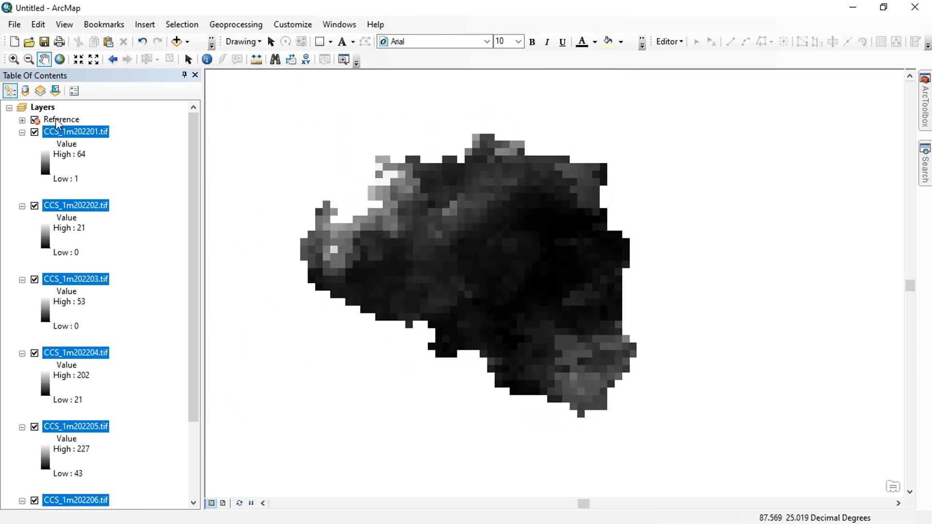
right_click(42, 108)
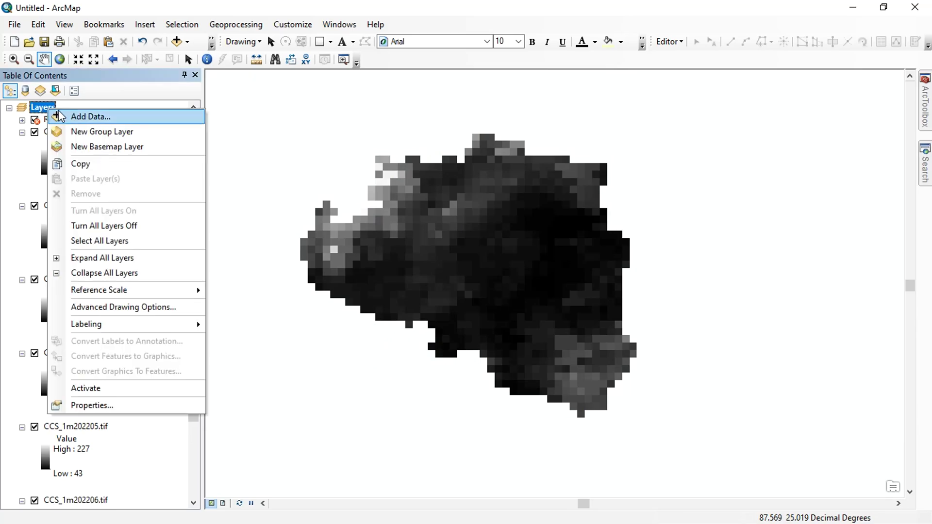
click(44, 110)
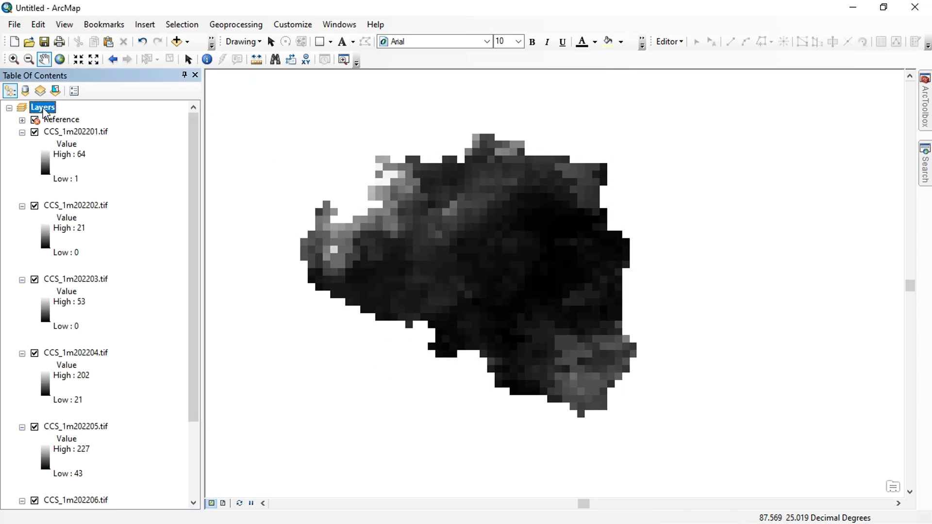
Set the coordinate system of the Layers data frame to the geographic World system WGS 1984
right_click(45, 112)
click(85, 405)
click(330, 154)
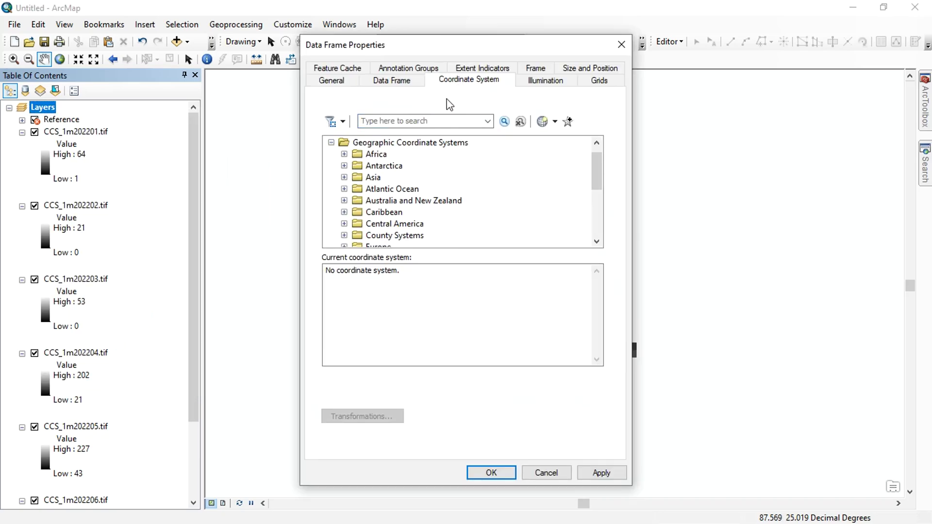
scroll(364, 213, down, 2)
scroll(372, 155, up, 3)
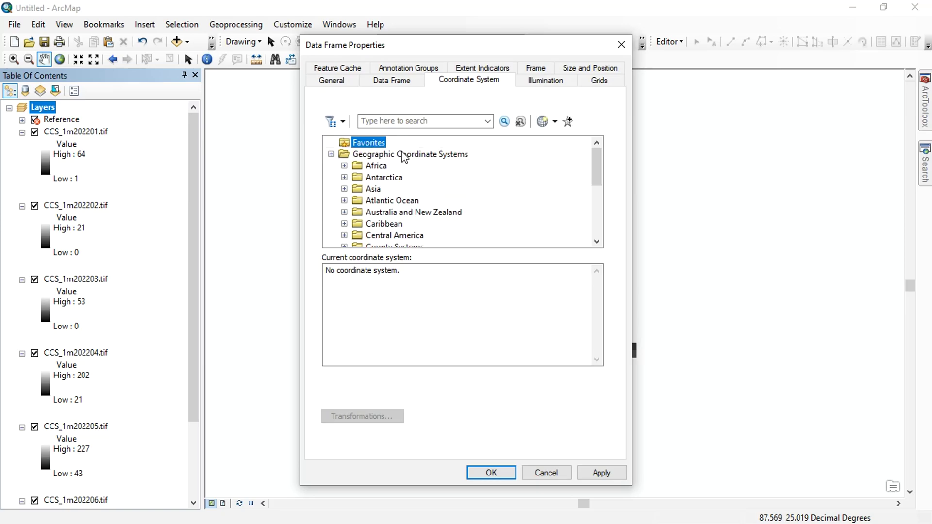
scroll(407, 221, down, 4)
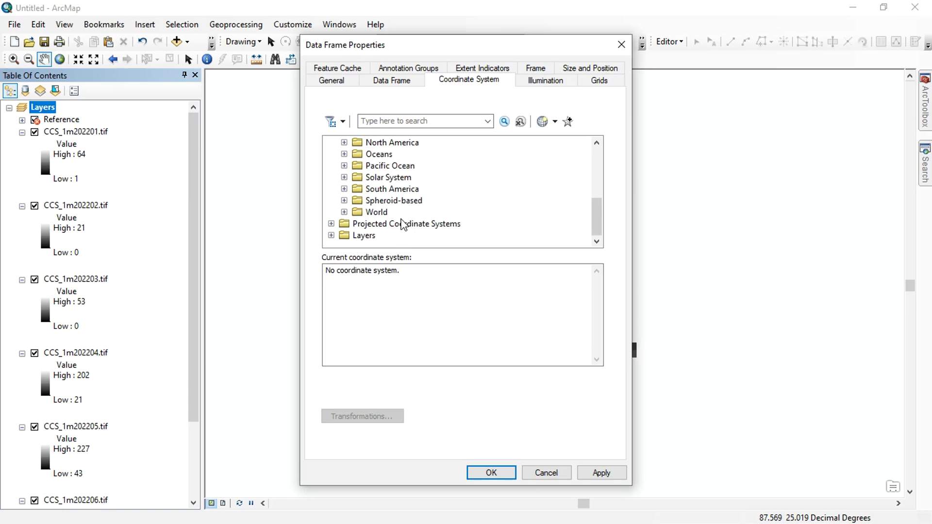
click(345, 212)
scroll(442, 210, down, 8)
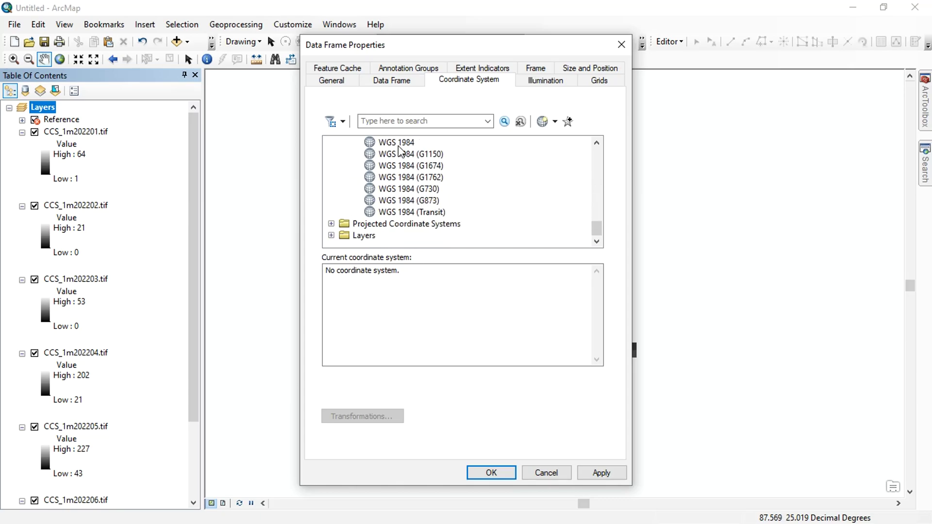
click(397, 143)
click(591, 476)
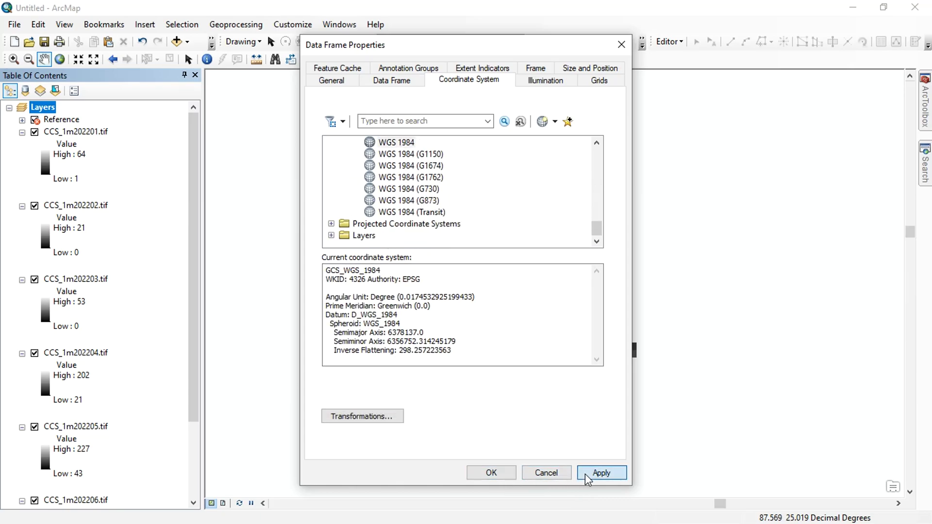
click(494, 473)
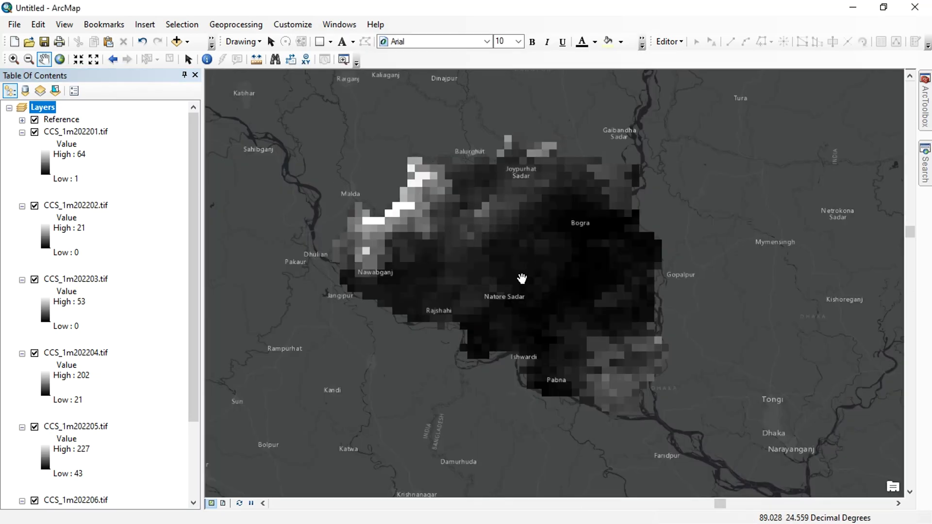
Apply a red-yellow-blue color ramp to the CCS_1m202201.tif layer
click(50, 169)
click(91, 210)
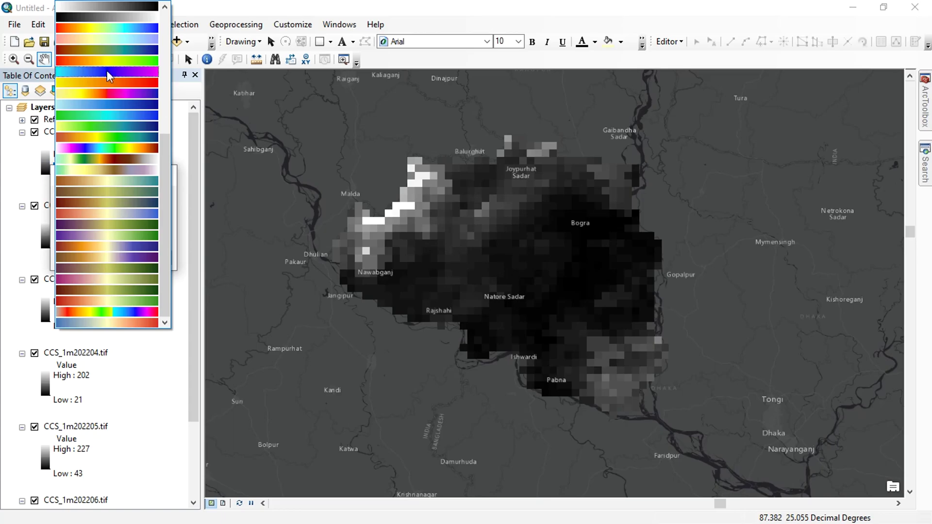
click(118, 50)
click(79, 258)
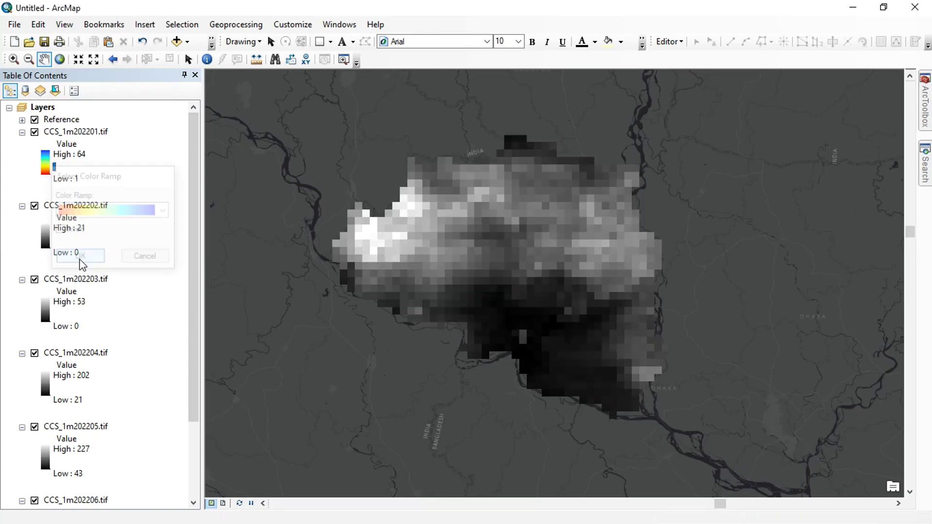
drag(507, 285, 529, 304)
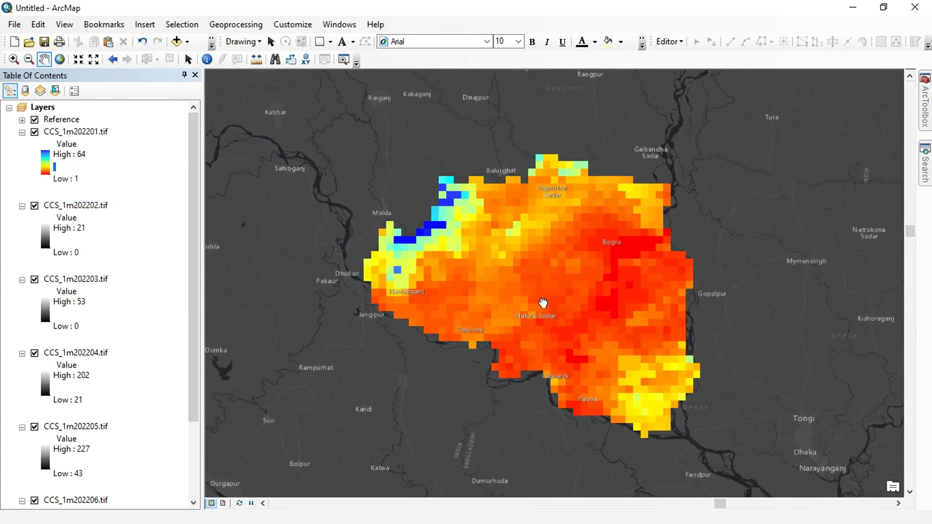
Check the spatial reference in the source properties of the CCS_1m202201.tif layer
click(72, 132)
right_click(72, 131)
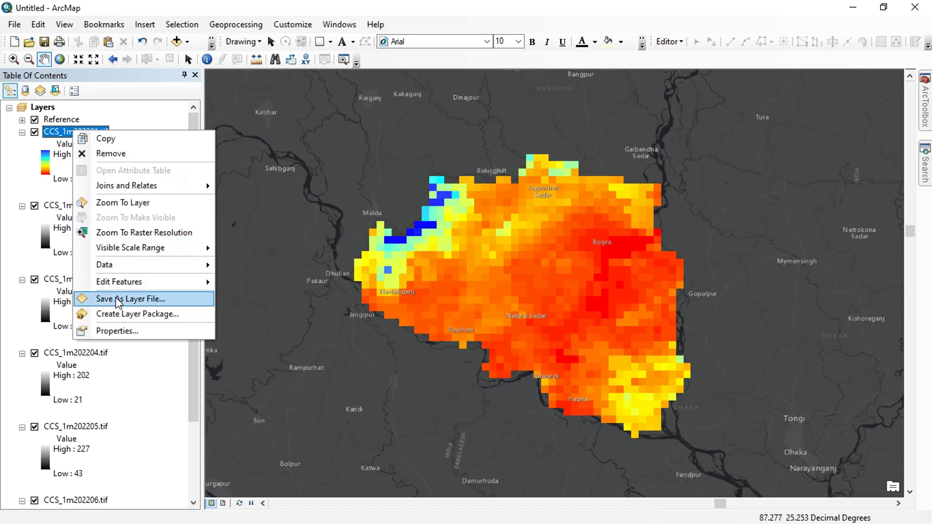
click(123, 333)
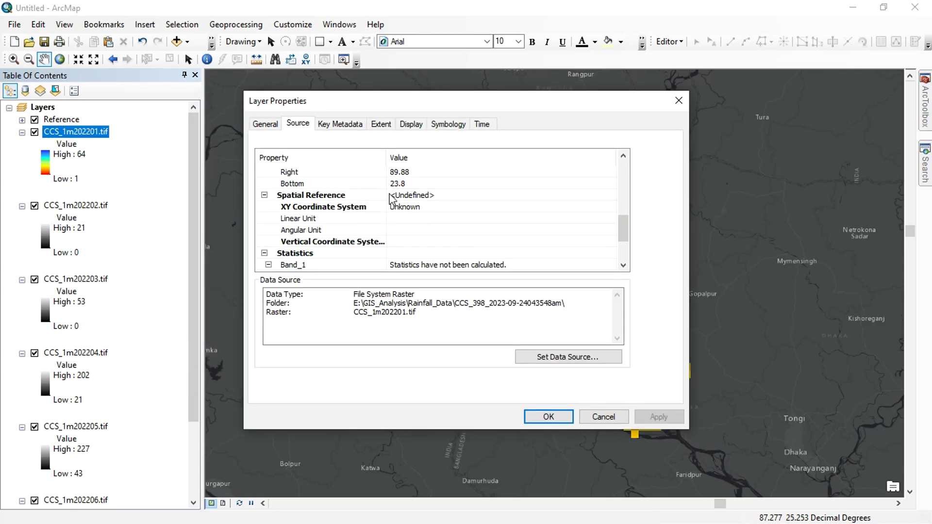
click(679, 100)
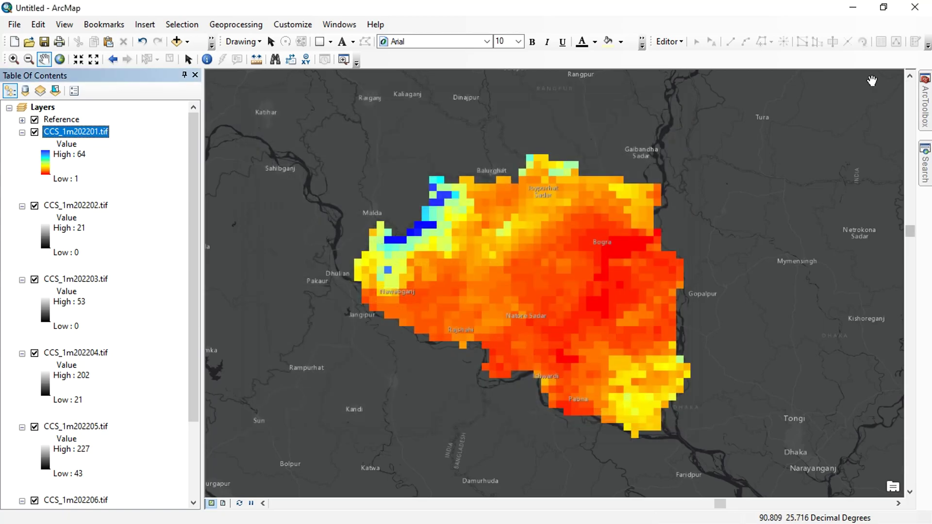
Open the dataset properties of CCS_1m202201.tif from the extracted Rainfall_Data subfolder in the Catalog
click(340, 24)
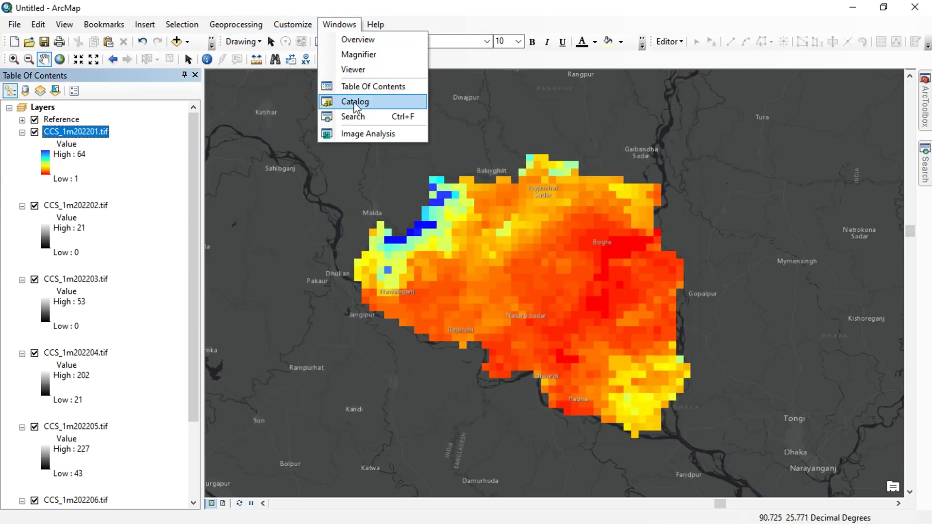
click(356, 102)
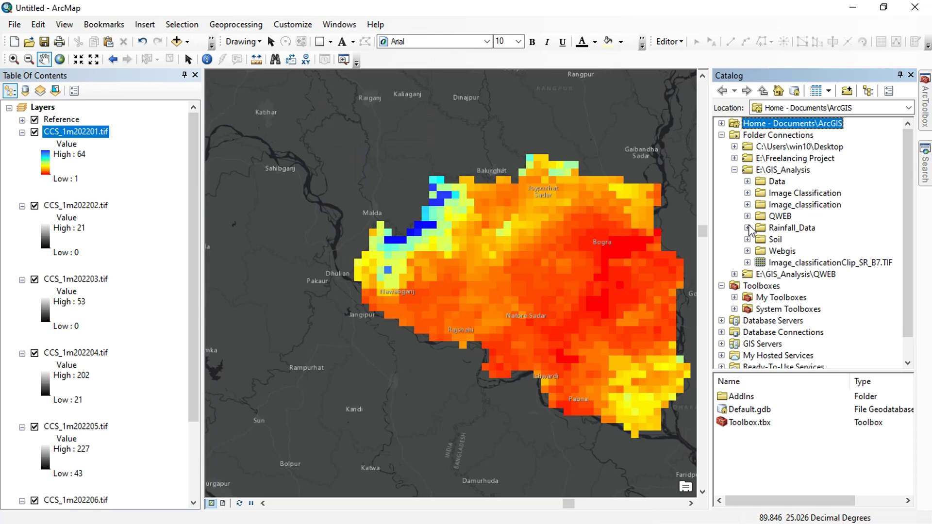
click(748, 228)
click(761, 239)
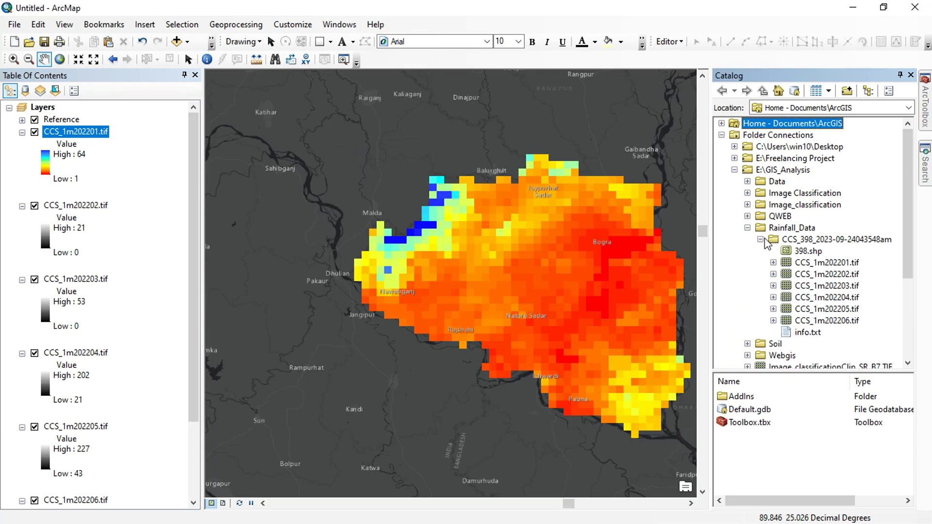
click(803, 267)
right_click(800, 265)
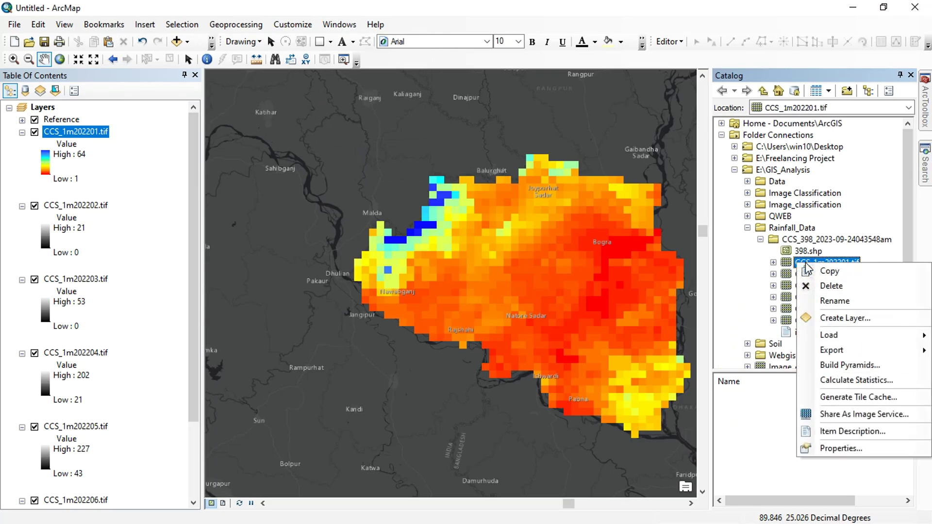
click(816, 450)
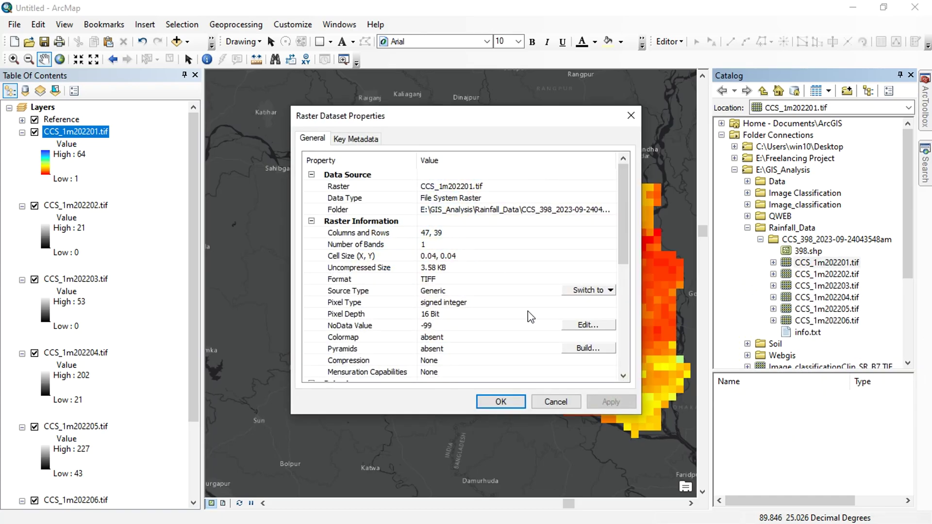
Set the spatial reference of the CCS_1m202201.tif dataset to the geographic World coordinate system WGS 1984 and apply it
scroll(530, 317, down, 5)
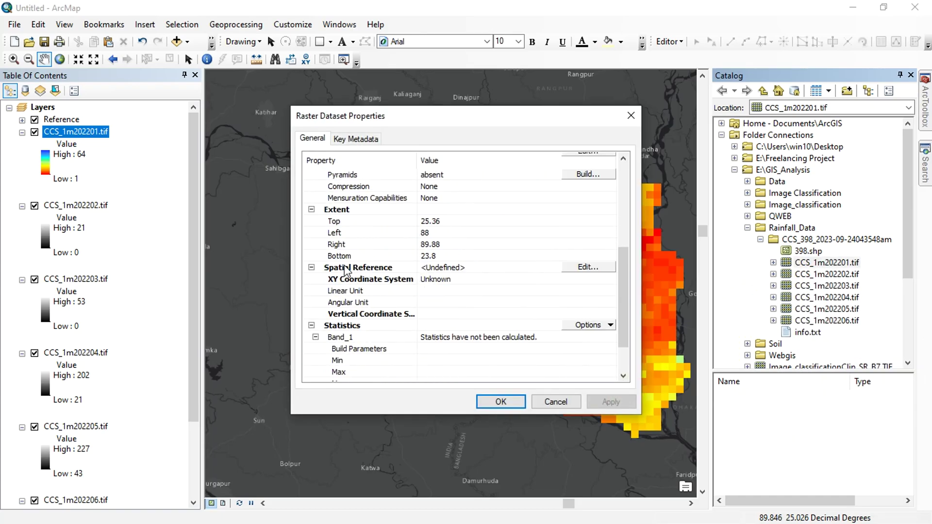
click(587, 275)
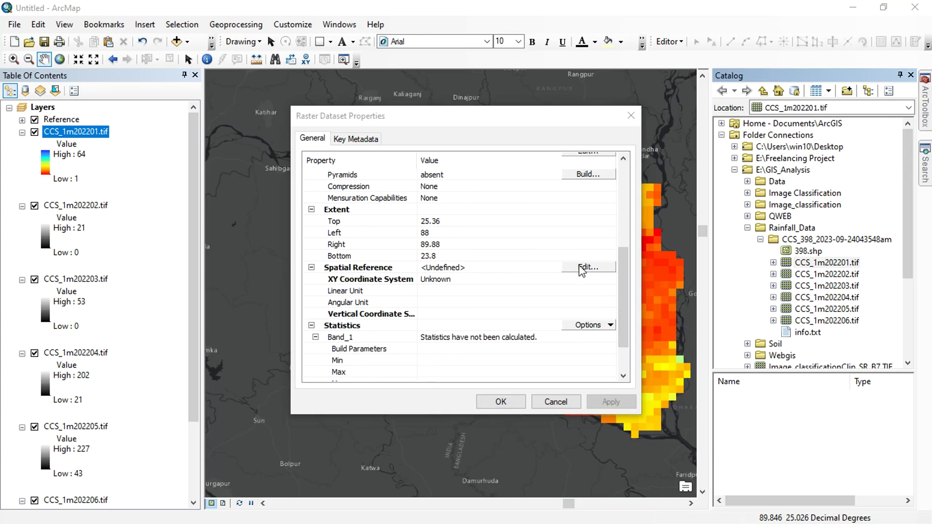
click(335, 162)
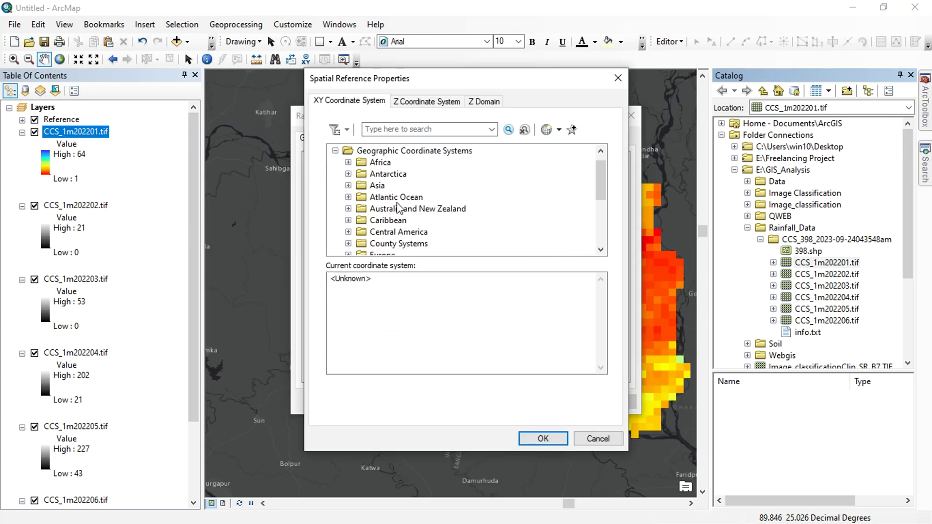
scroll(379, 221, down, 4)
click(348, 231)
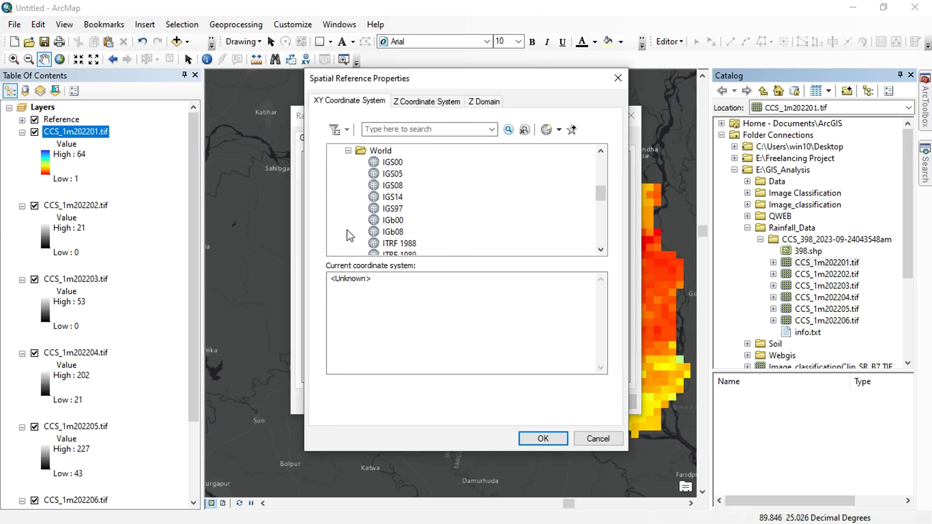
scroll(427, 233, down, 9)
click(403, 163)
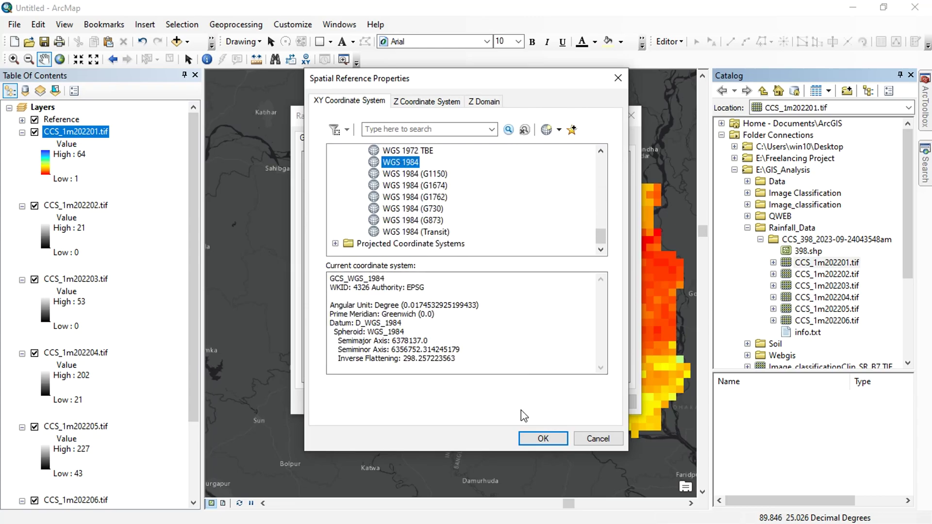
click(543, 440)
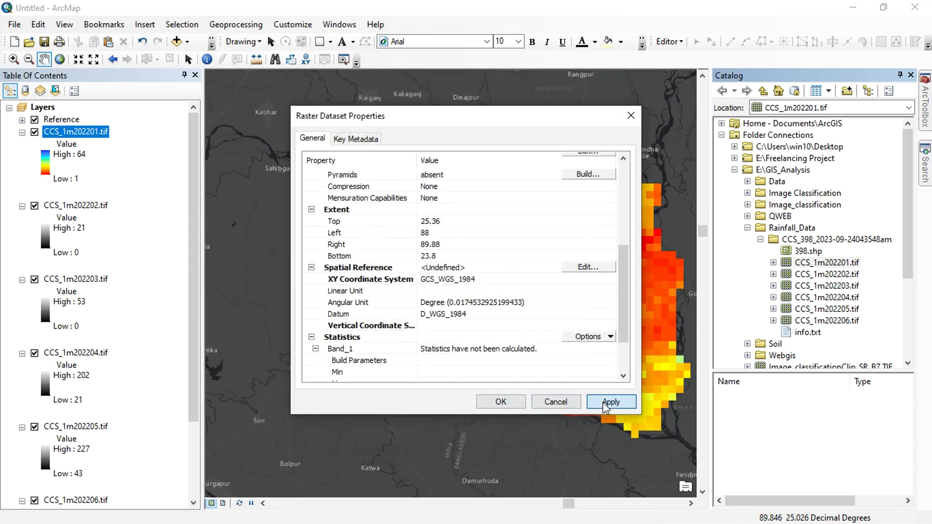
click(611, 403)
click(501, 402)
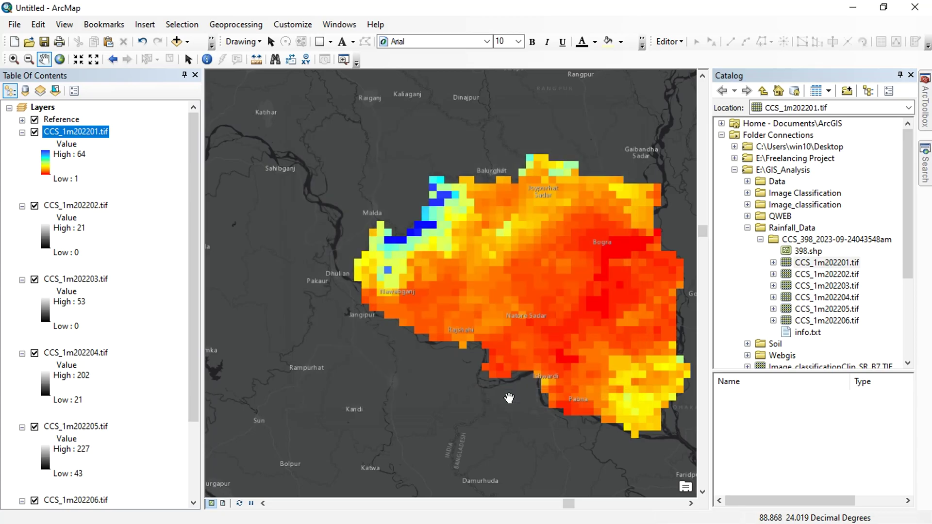
Check the XY coordinate system in the source properties of the CCS_1m202201.tif layer
right_click(85, 136)
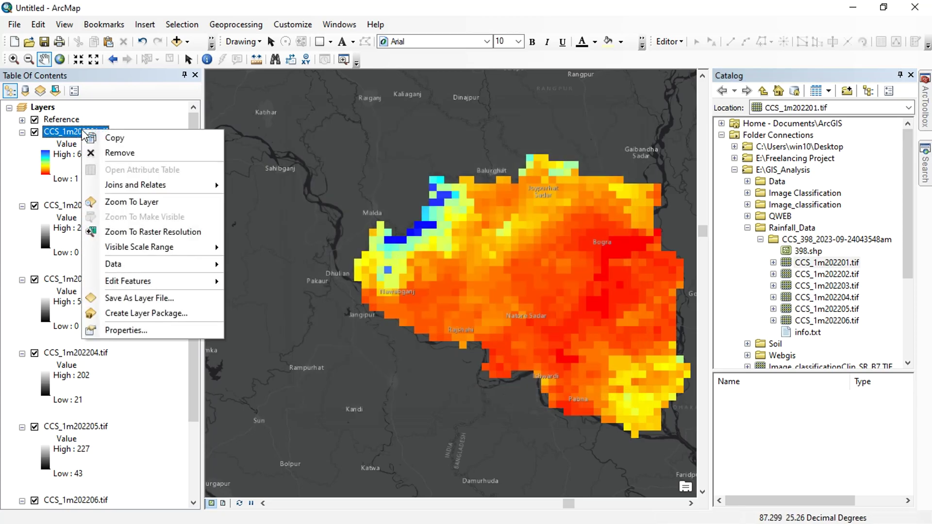
click(122, 329)
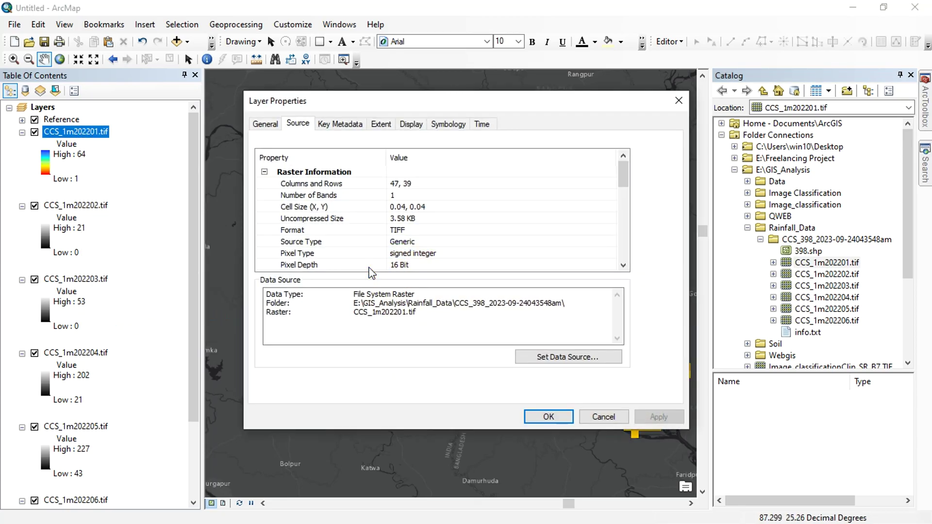
scroll(457, 238, down, 5)
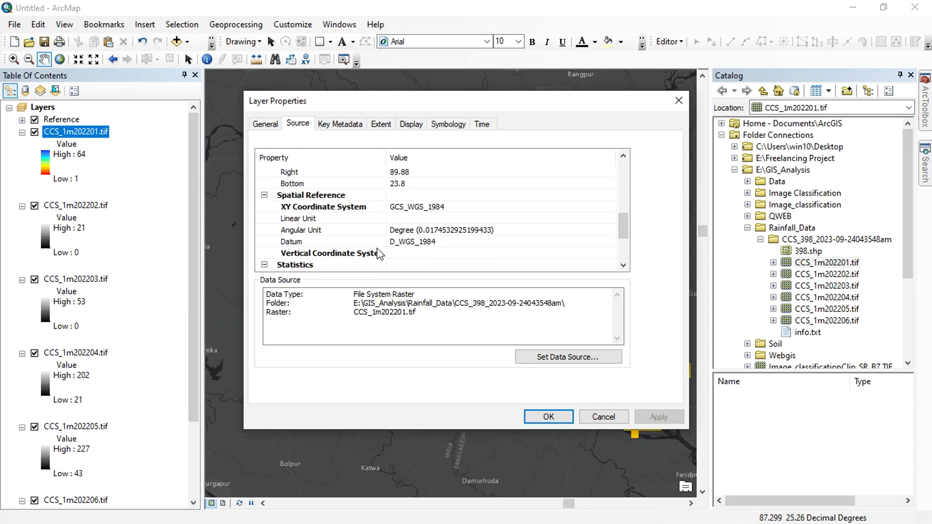
key(Return)
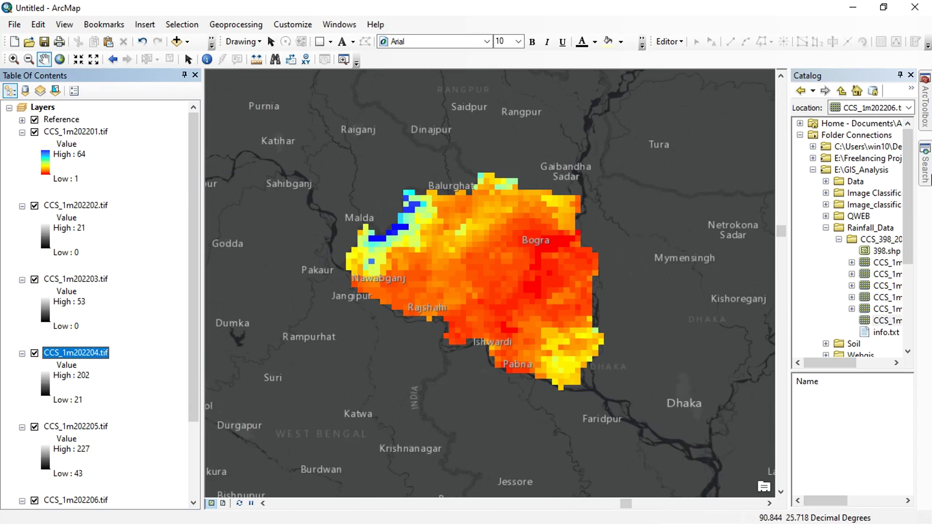
Search for the Raster Calculator tool and open it
click(353, 28)
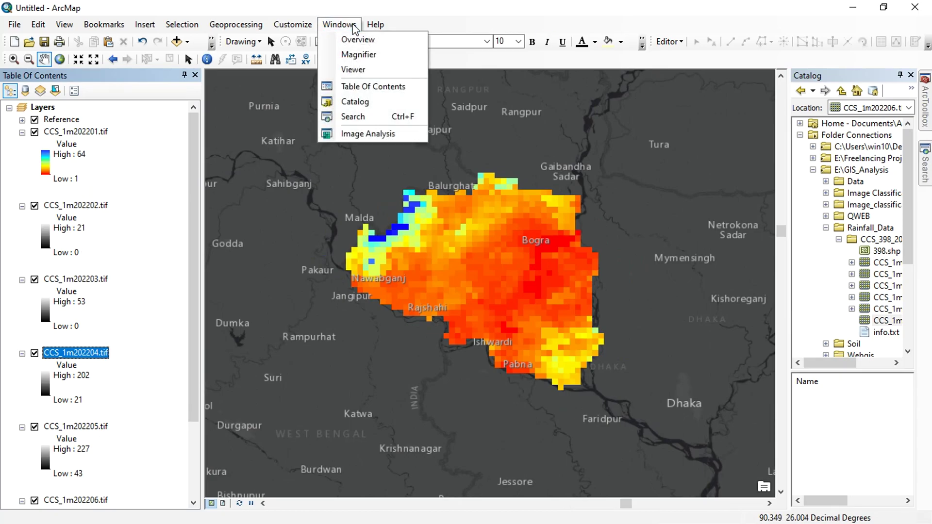
click(353, 117)
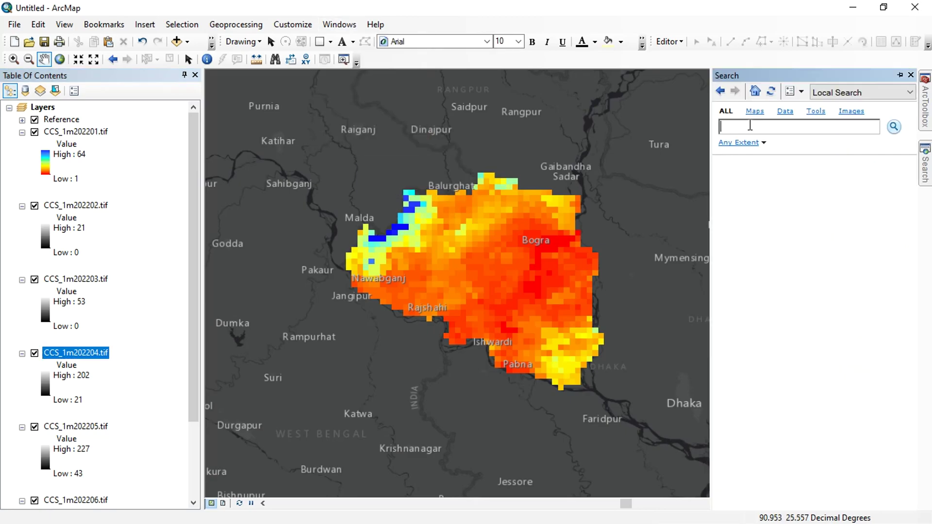
text(raster calculator)
key(Return)
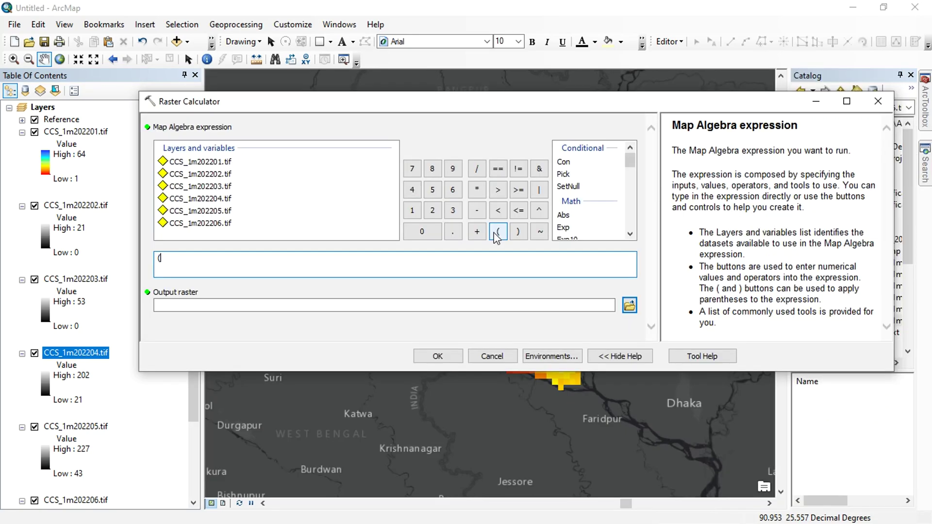
Build a map algebra expression that adds the six monthly rasters CCS_1m202201.tif through CCS_1m202206.tif inside an opening parenthesis
click(206, 165)
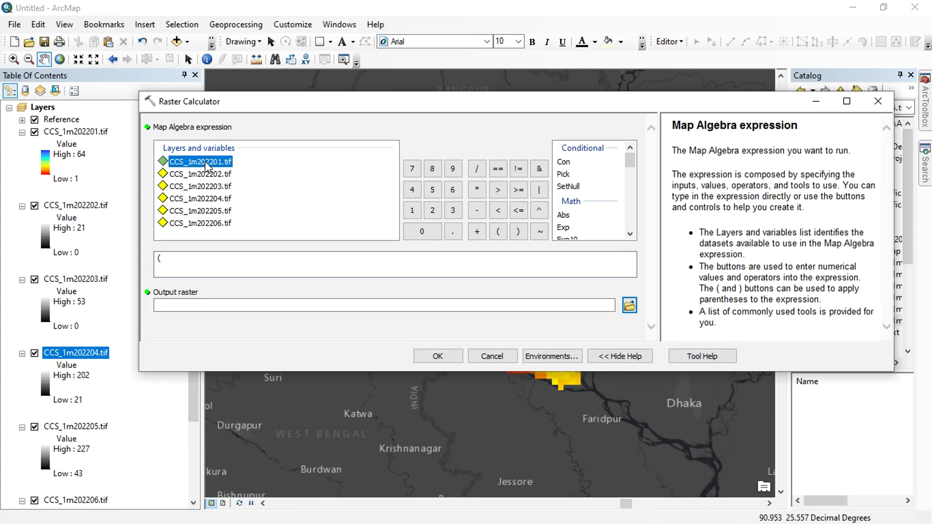
double_click(207, 166)
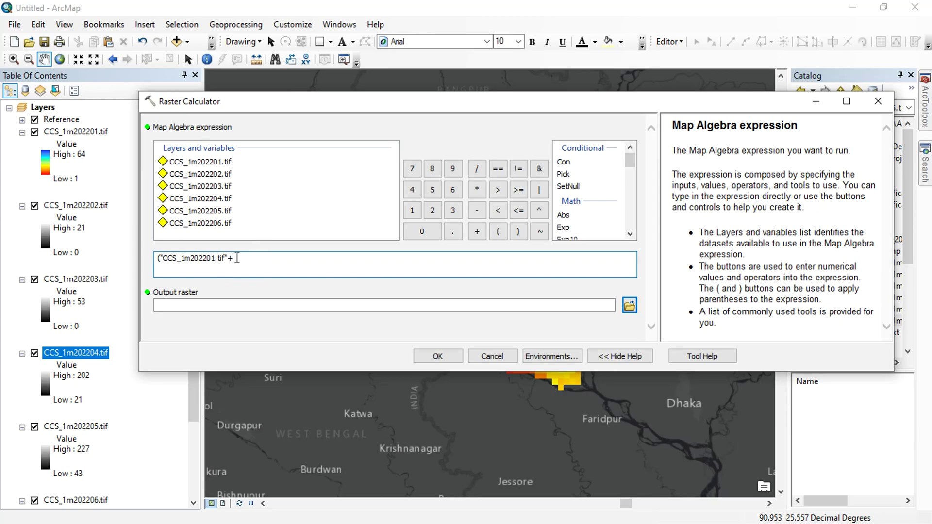
double_click(214, 174)
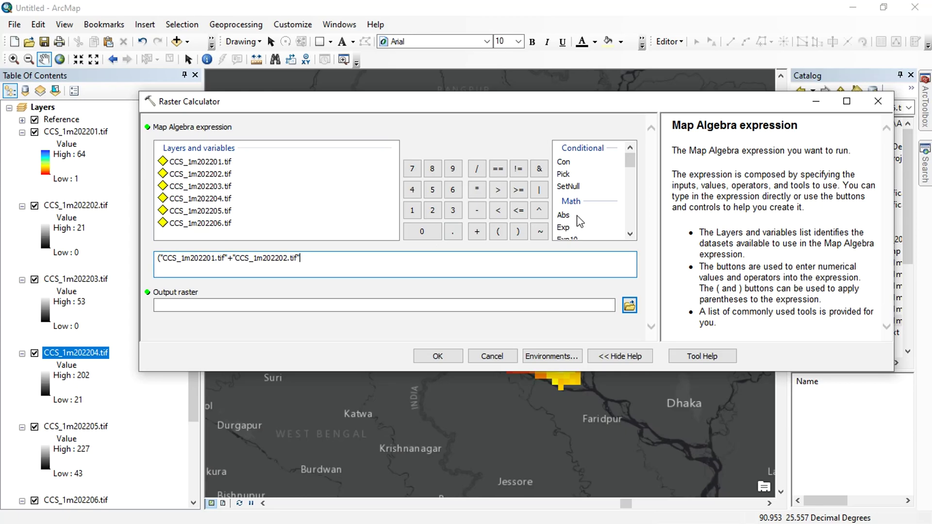
click(477, 231)
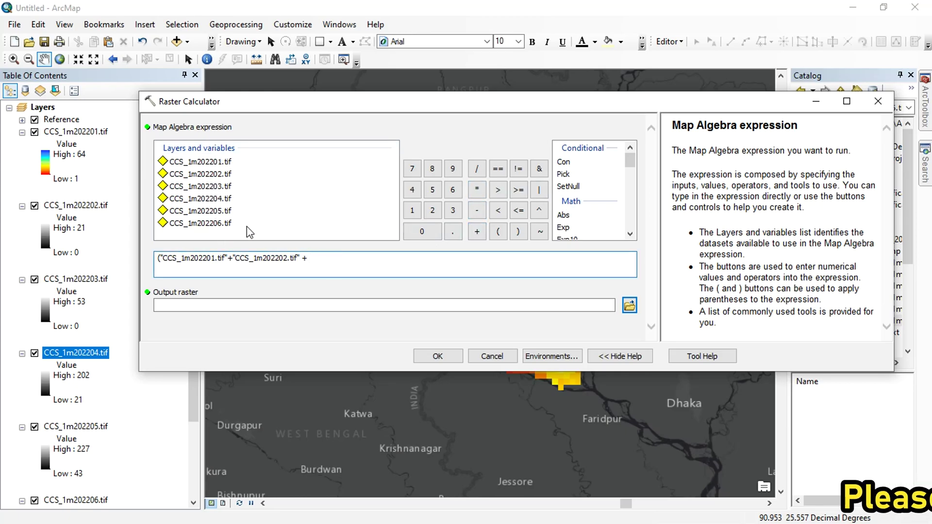
double_click(201, 186)
click(477, 232)
double_click(228, 199)
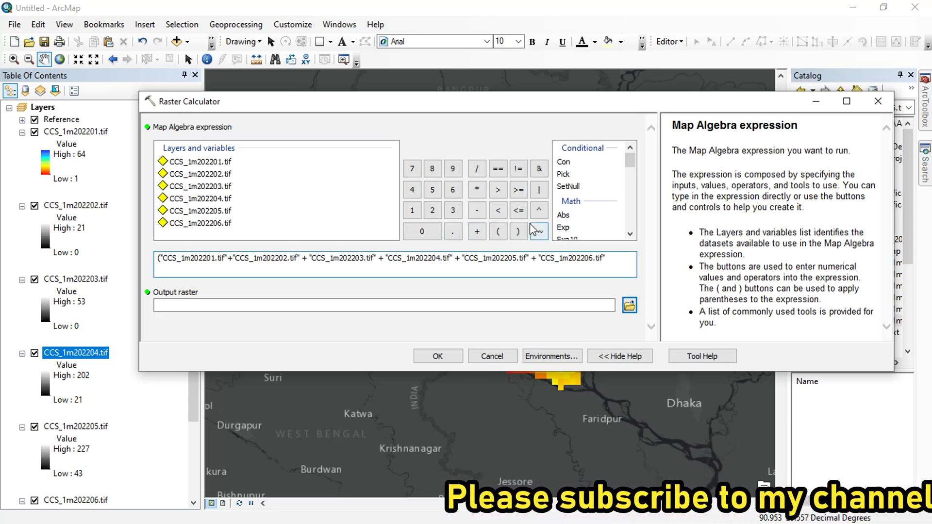
Close the parenthesis around the raster sum, divide it by 6, and select the whole expression
click(518, 231)
click(477, 169)
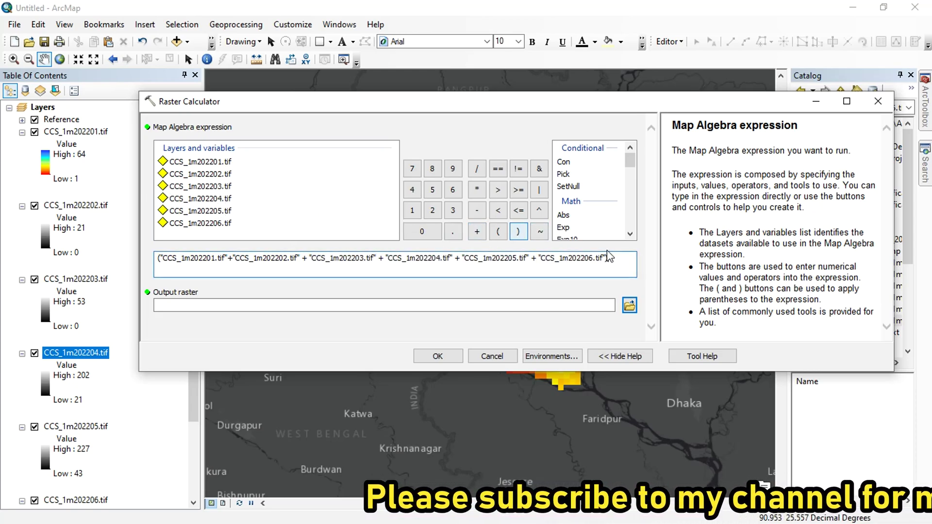
click(453, 189)
click(193, 258)
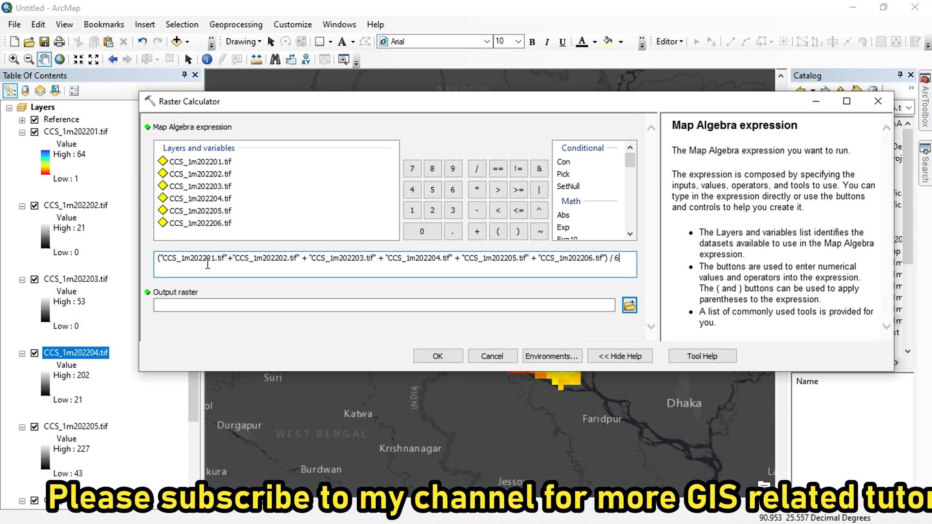
key(ctrl+a)
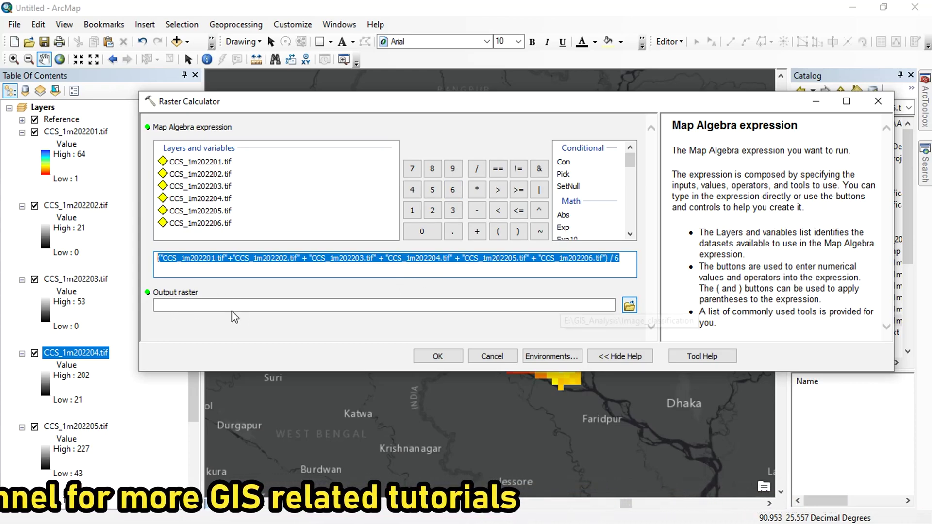
Save the output raster as Avg_Rainfall in the Rainfall_Data folder and run the calculation
click(630, 305)
text(Avg_Rainfall)
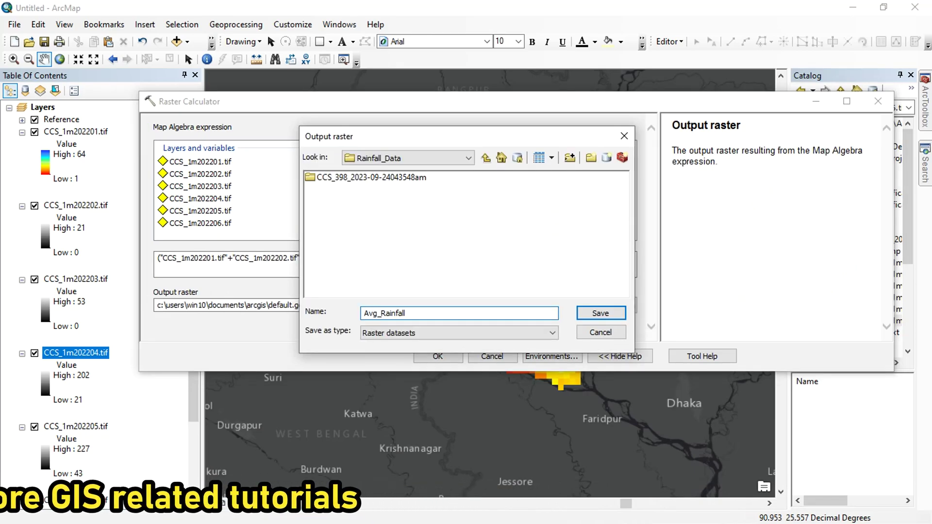
click(592, 313)
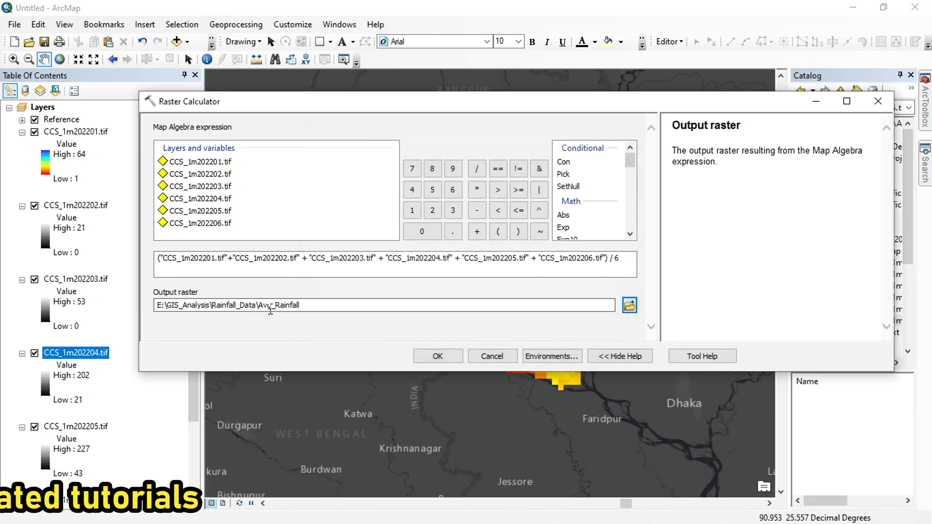
click(431, 357)
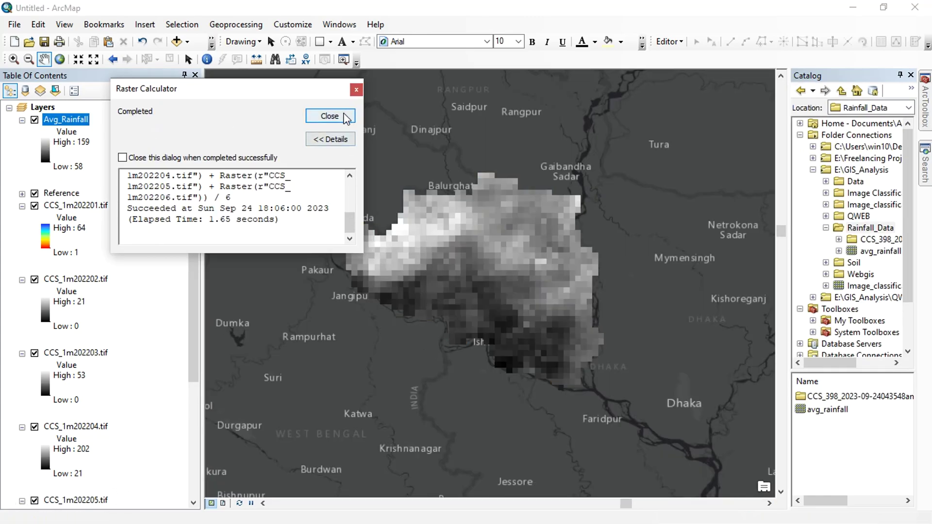
click(324, 120)
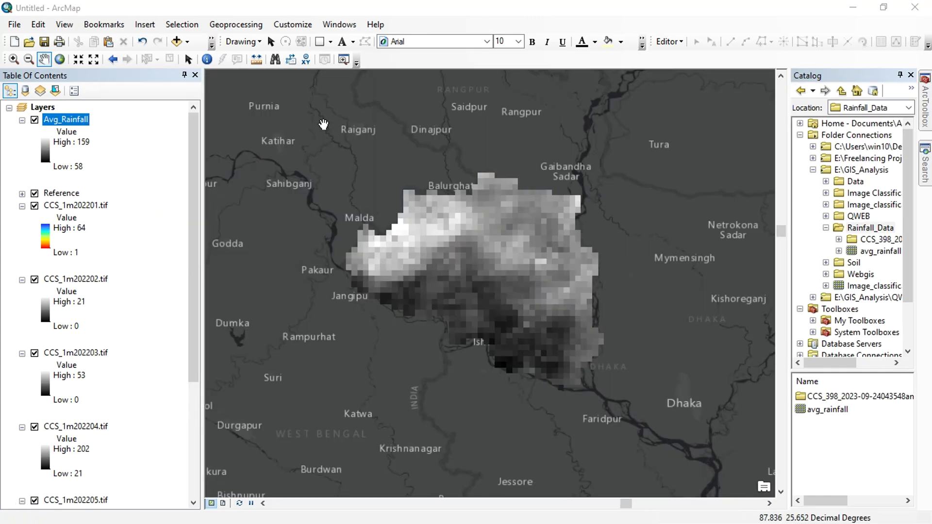
Turn off the six monthly layers from CCS_1m202201.tif to CCS_1m202206.tif together
click(48, 207)
scroll(85, 377, down, 5)
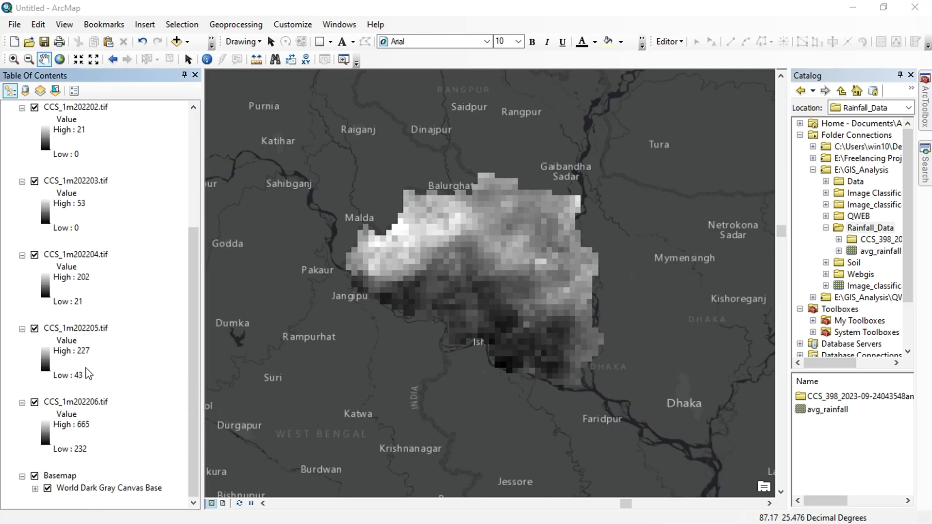
shift+click(75, 402)
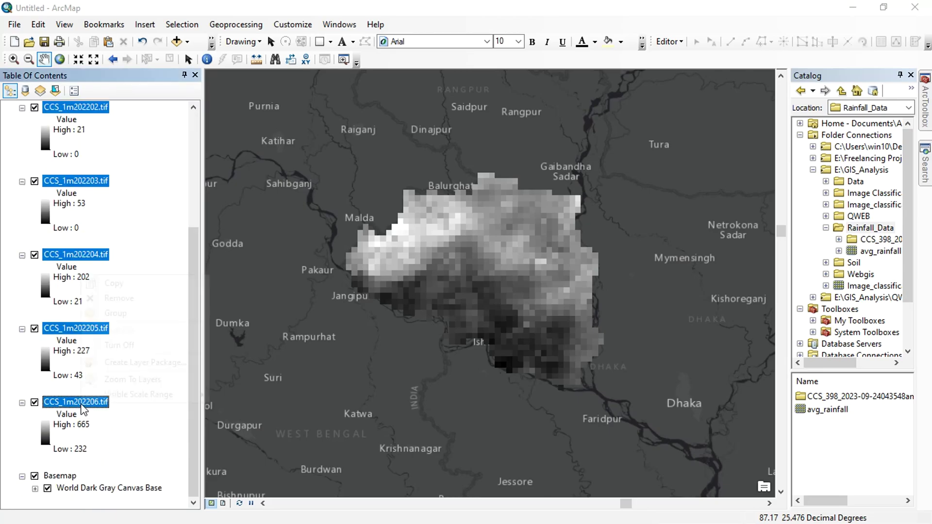
right_click(82, 410)
click(146, 346)
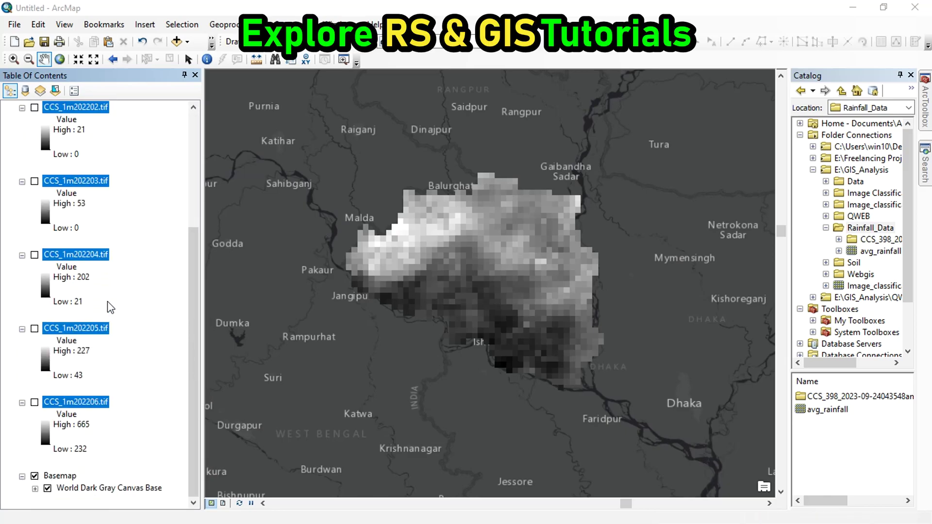
Apply the red-yellow-blue color ramp to the Avg_Rainfall layer
scroll(110, 307, up, 5)
click(47, 151)
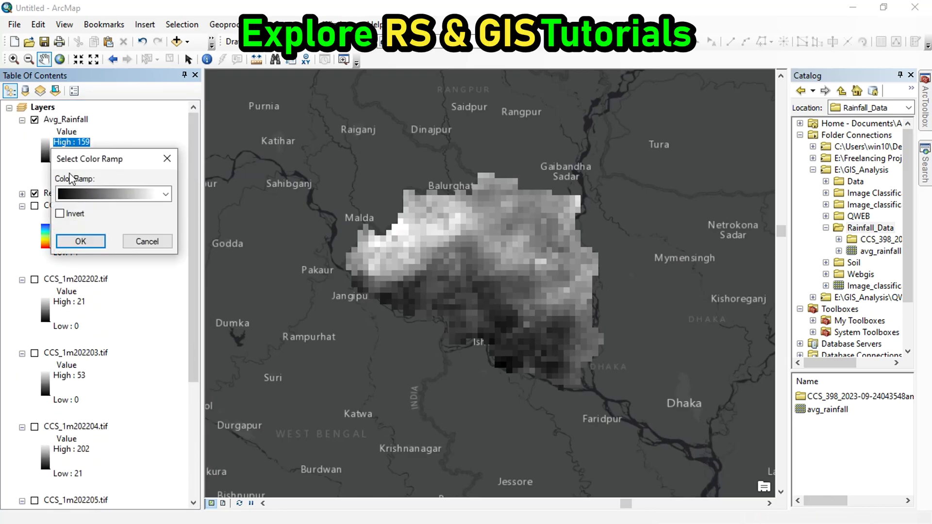
click(86, 193)
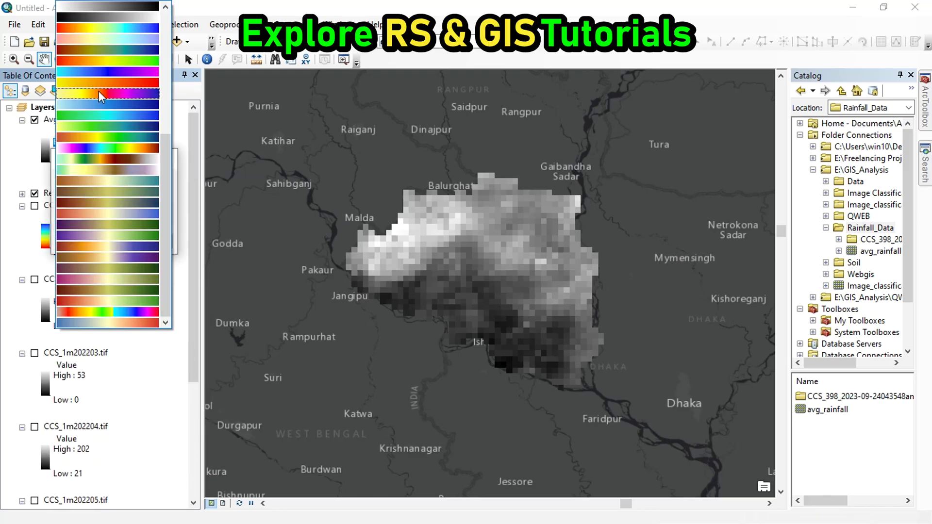
click(93, 28)
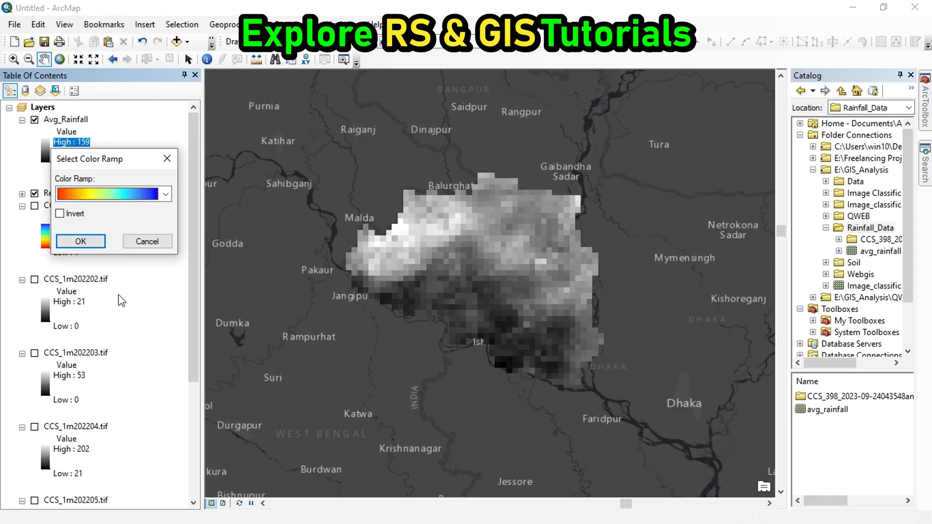
click(80, 242)
scroll(486, 281, down, 1)
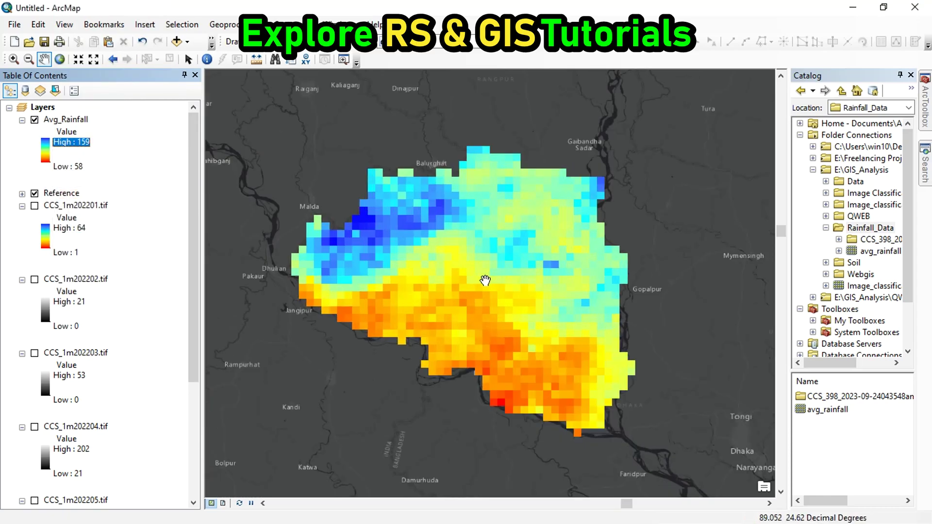
scroll(113, 425, down, 1)
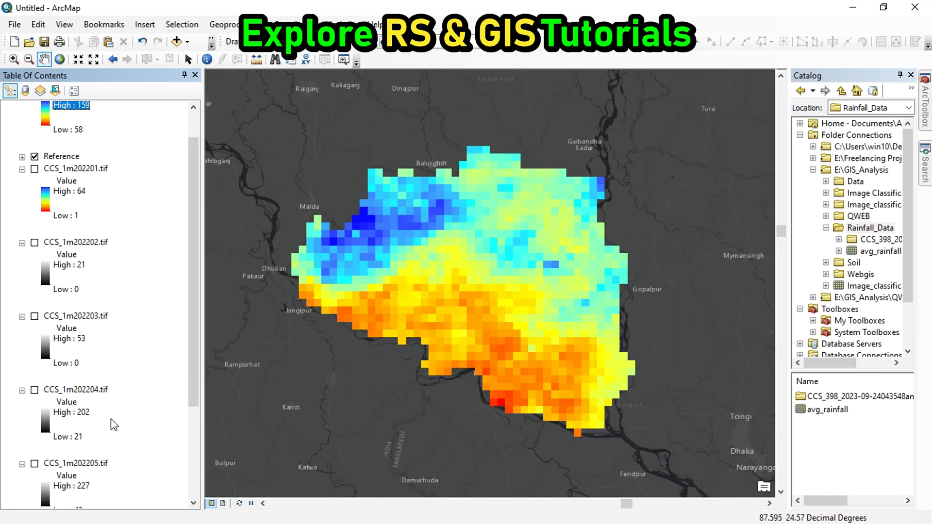
scroll(104, 405, down, 2)
scroll(54, 187, up, 4)
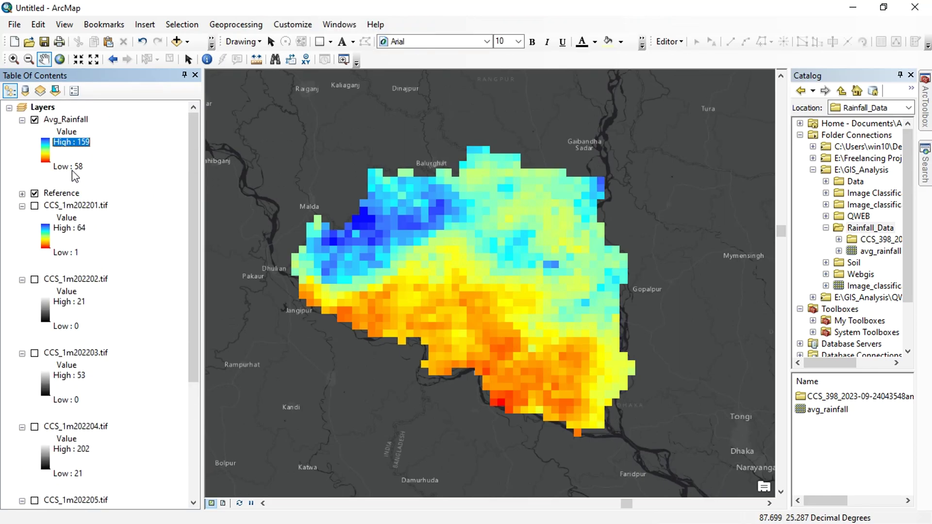